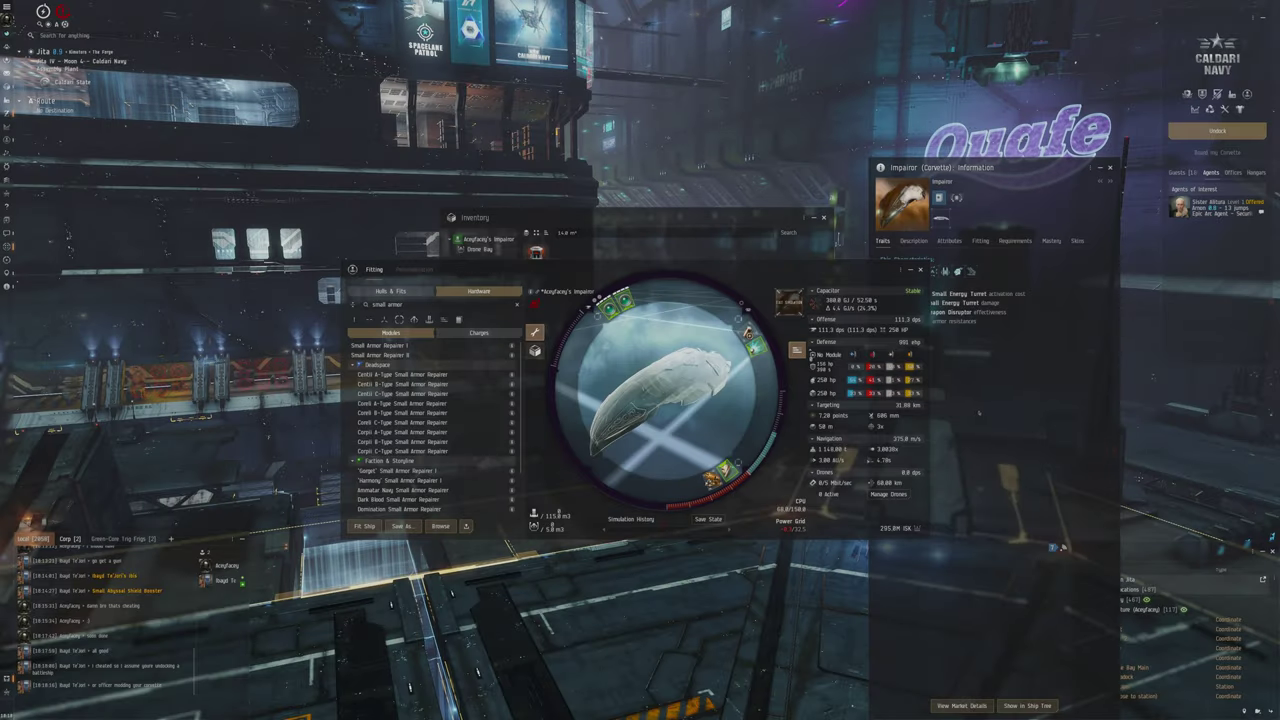
# Step: Arrange the Fitting and Inventory windows over the hangar and open the fitted armor repairer's options
pyautogui.moveTo(604, 270); pyautogui.dragTo(610, 372)
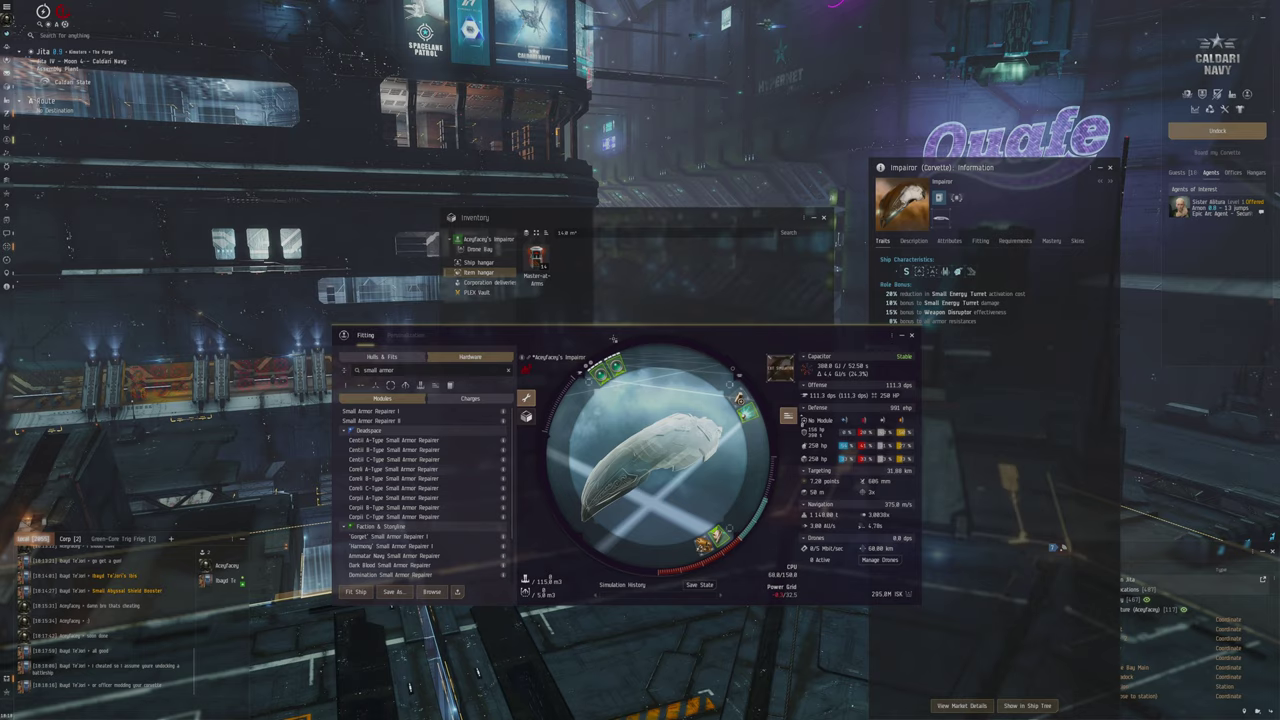
pyautogui.moveTo(600, 217); pyautogui.dragTo(873, 146)
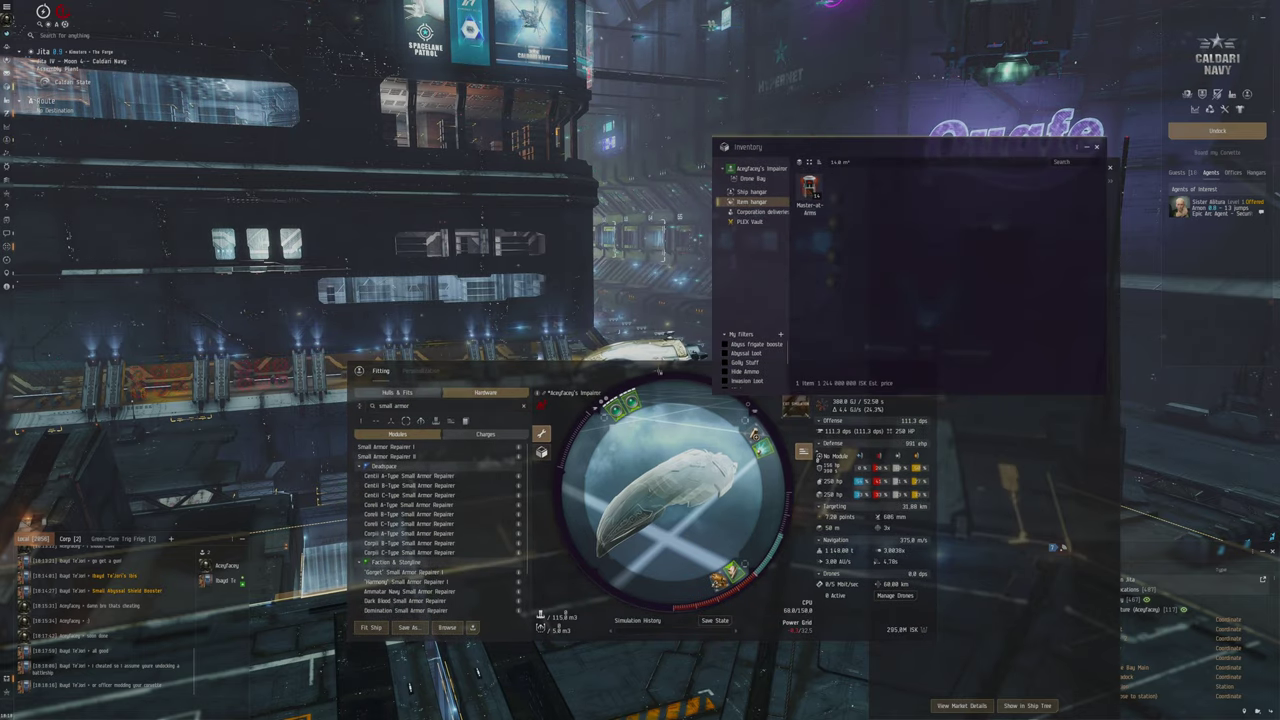
pyautogui.moveTo(600, 371); pyautogui.dragTo(572, 467)
pyautogui.moveTo(300, 250); pyautogui.dragTo(500, 250)
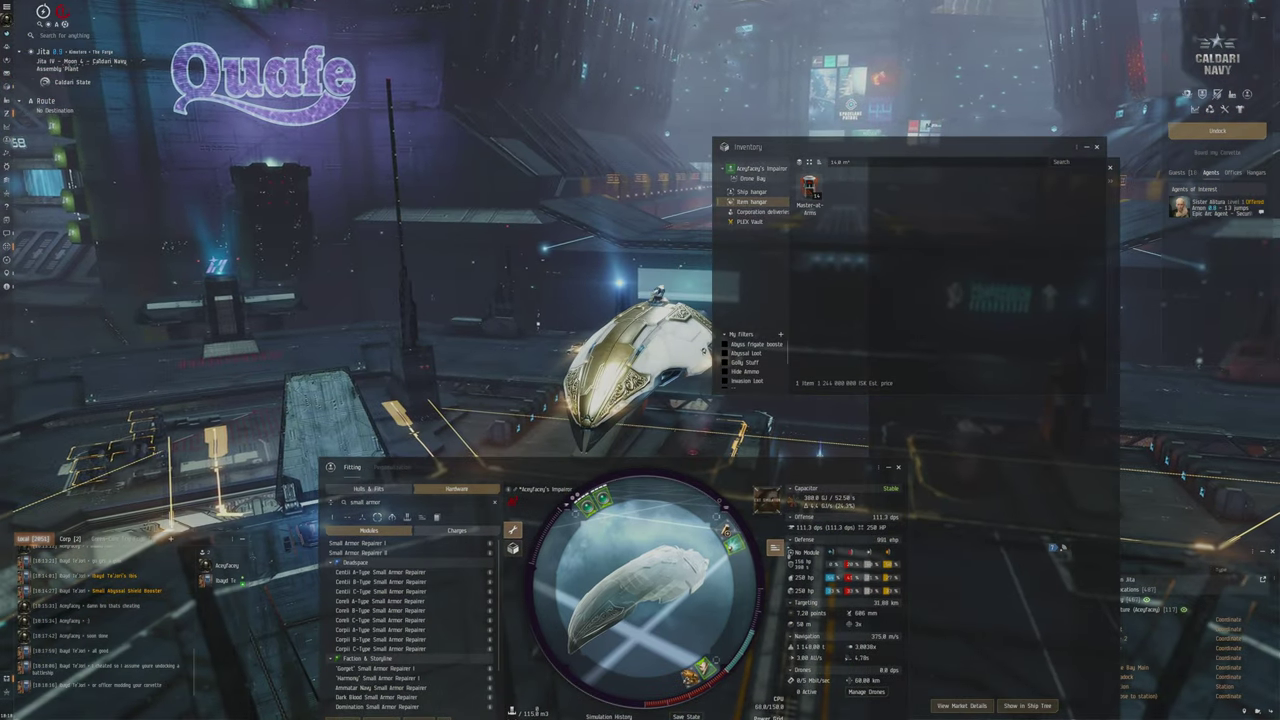
pyautogui.moveTo(696, 467)
pyautogui.mouseDown()
pyautogui.moveTo(826, 414)
pyautogui.moveTo(652, 459)
pyautogui.mouseUp()
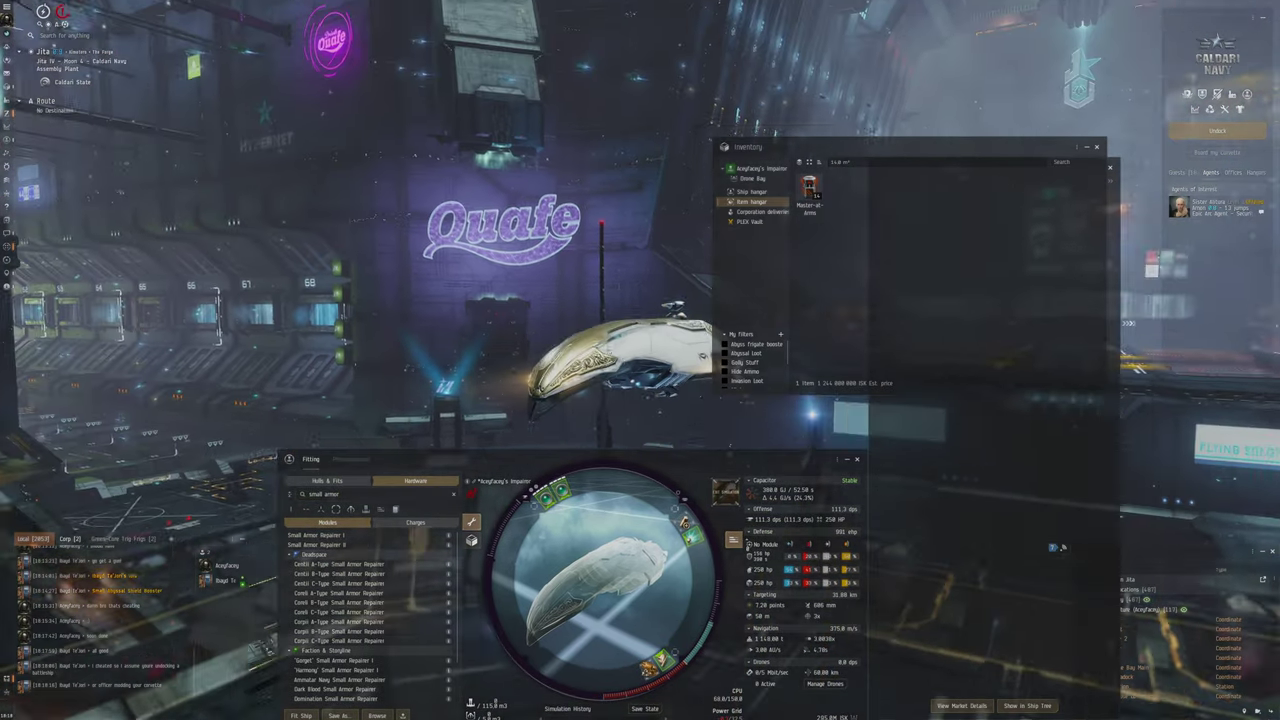
pyautogui.moveTo(300, 250); pyautogui.dragTo(550, 250)
pyautogui.moveTo(652, 459)
pyautogui.mouseDown()
pyautogui.moveTo(747, 406)
pyautogui.moveTo(667, 272)
pyautogui.moveTo(524, 240)
pyautogui.mouseUp()
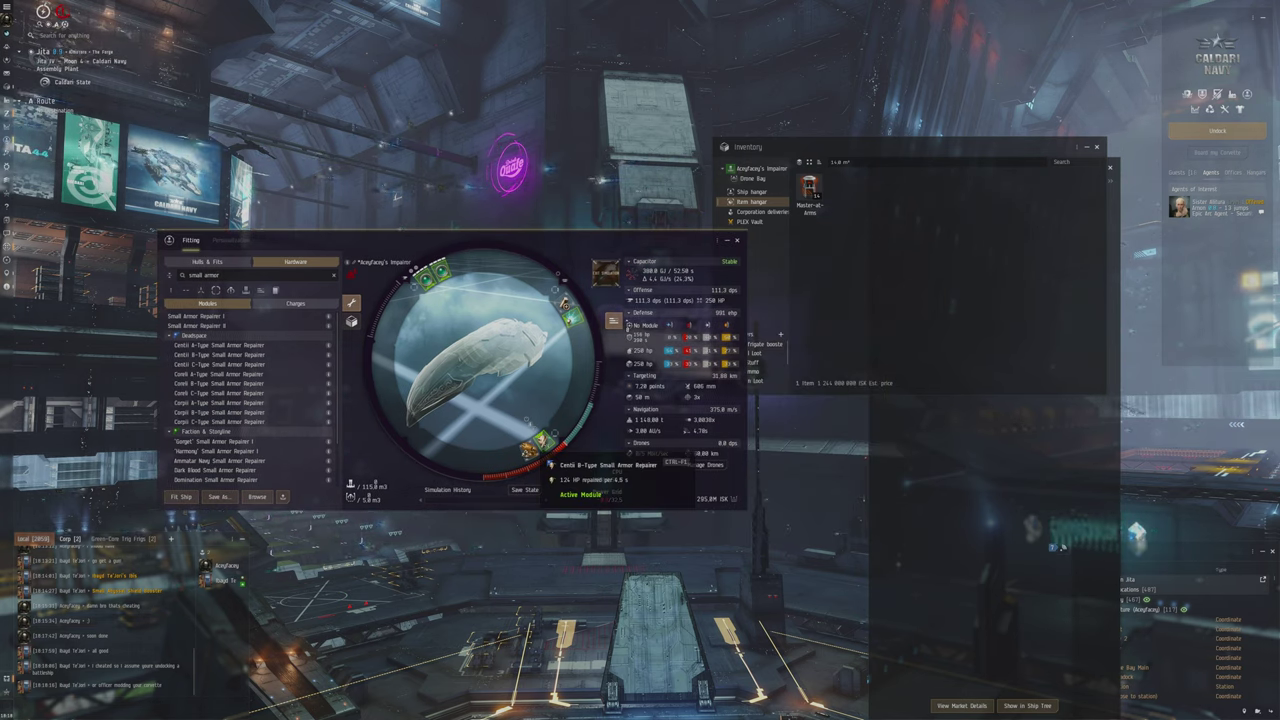
pyautogui.rightClick(550, 448)
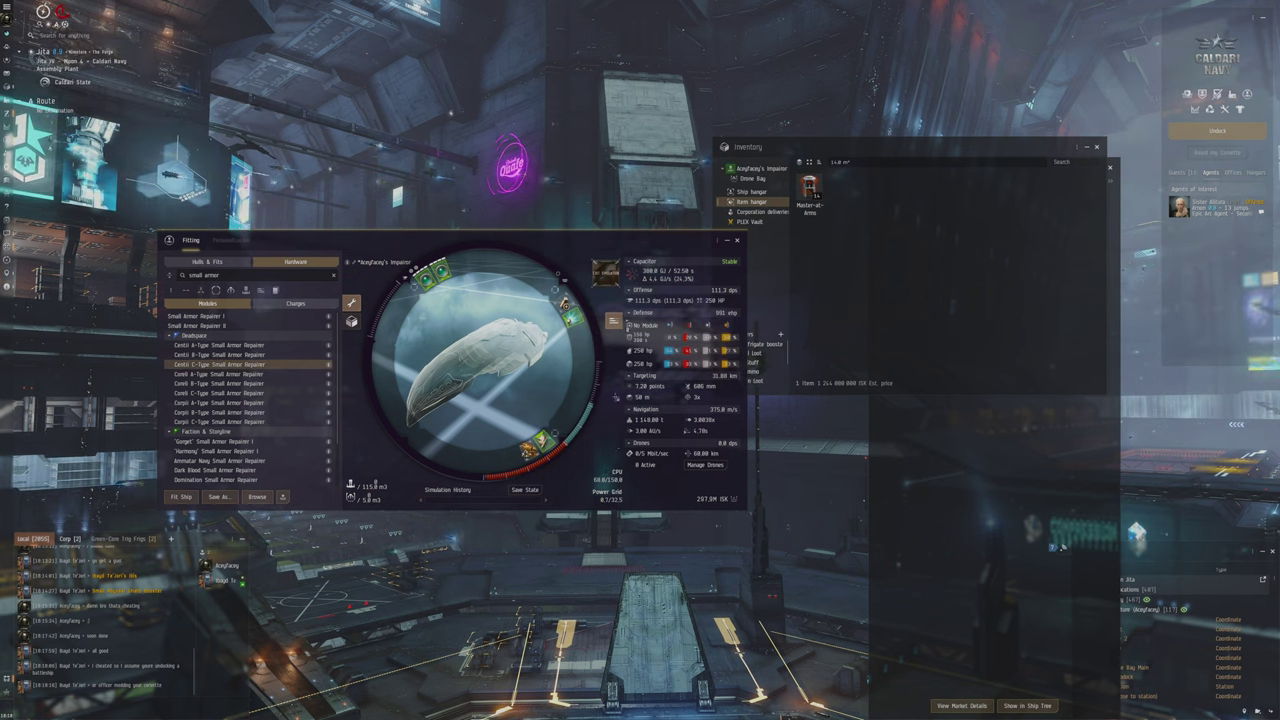
# Step: Buy all modules listed in the saved Impairor fit
pyautogui.click(207, 261)
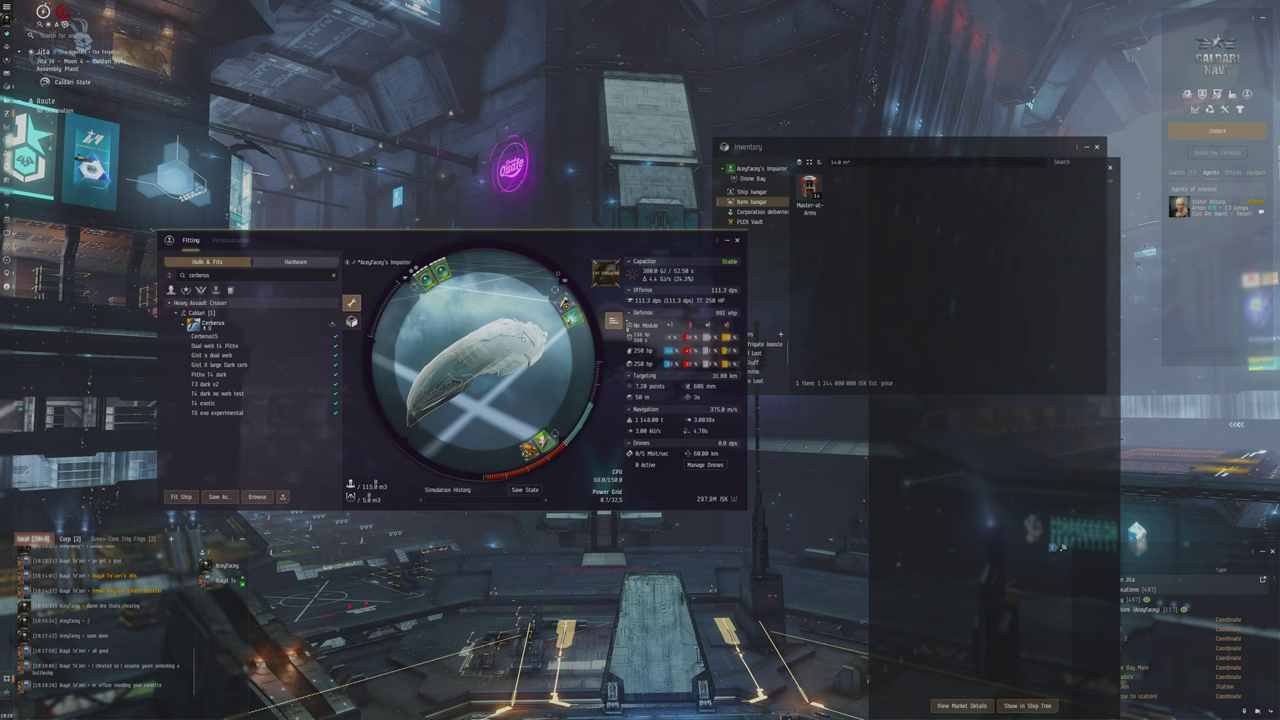
pyautogui.click(219, 496)
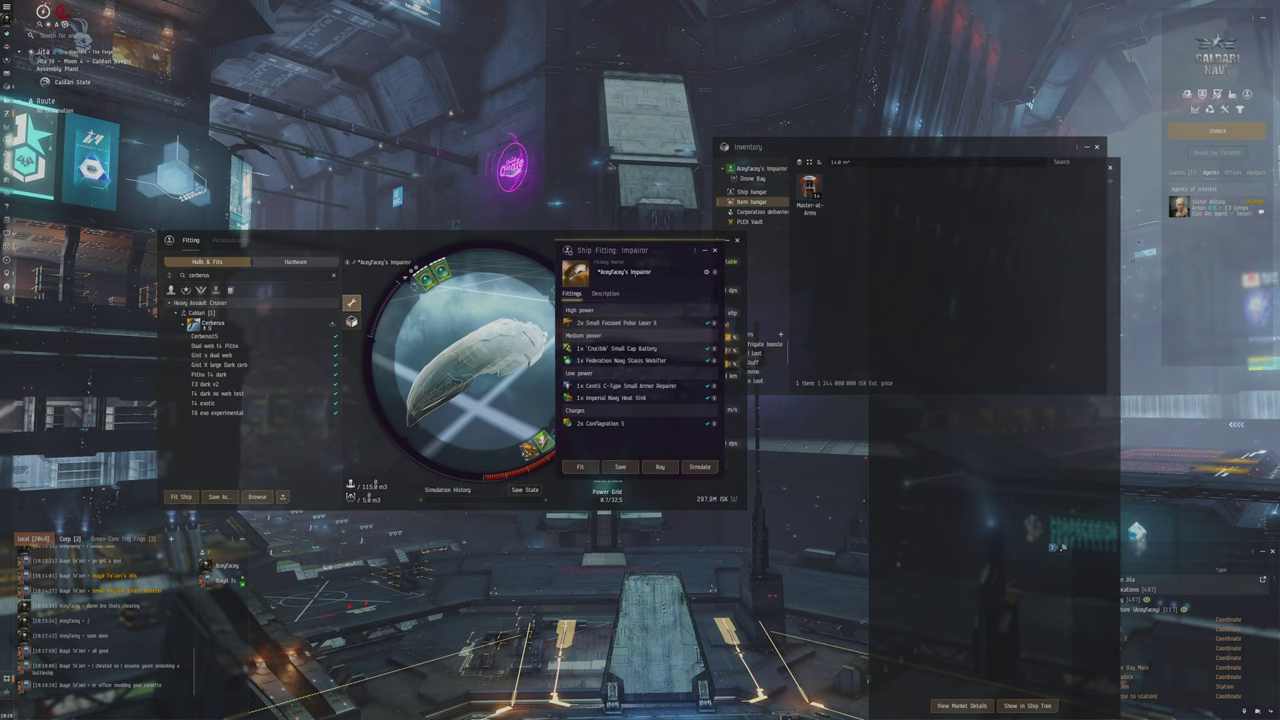
pyautogui.click(660, 466)
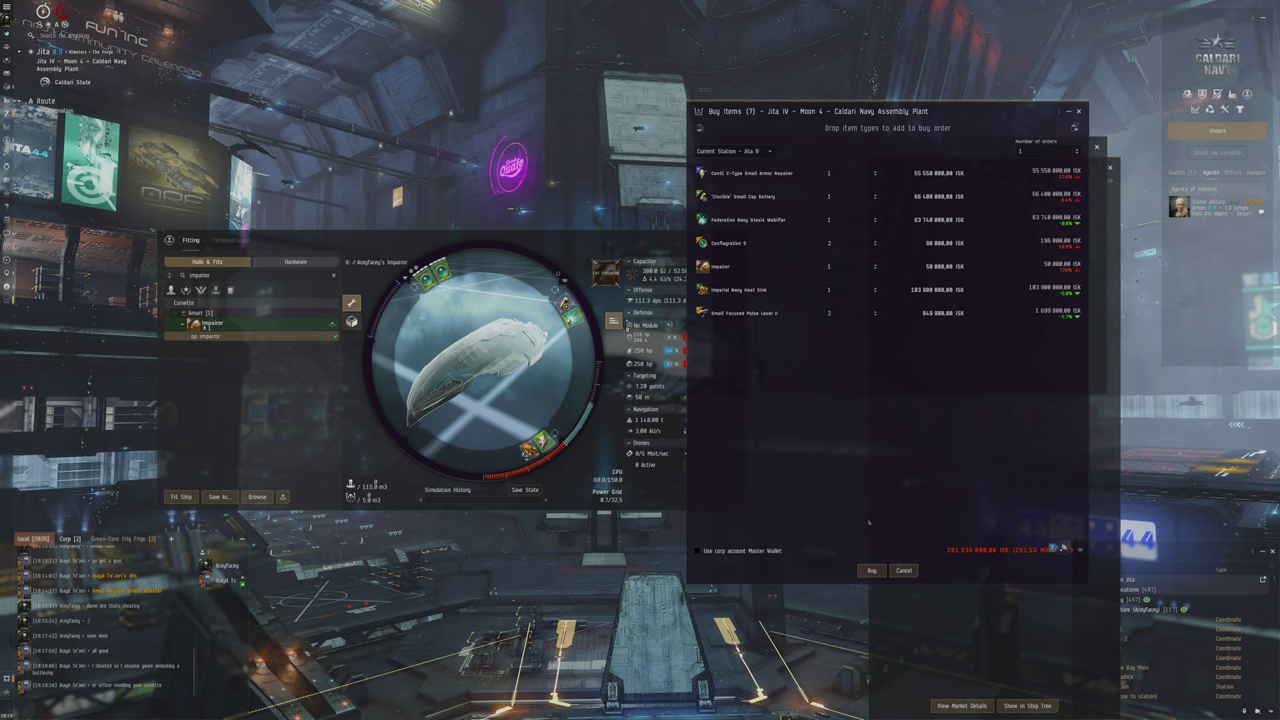
pyautogui.click(871, 570)
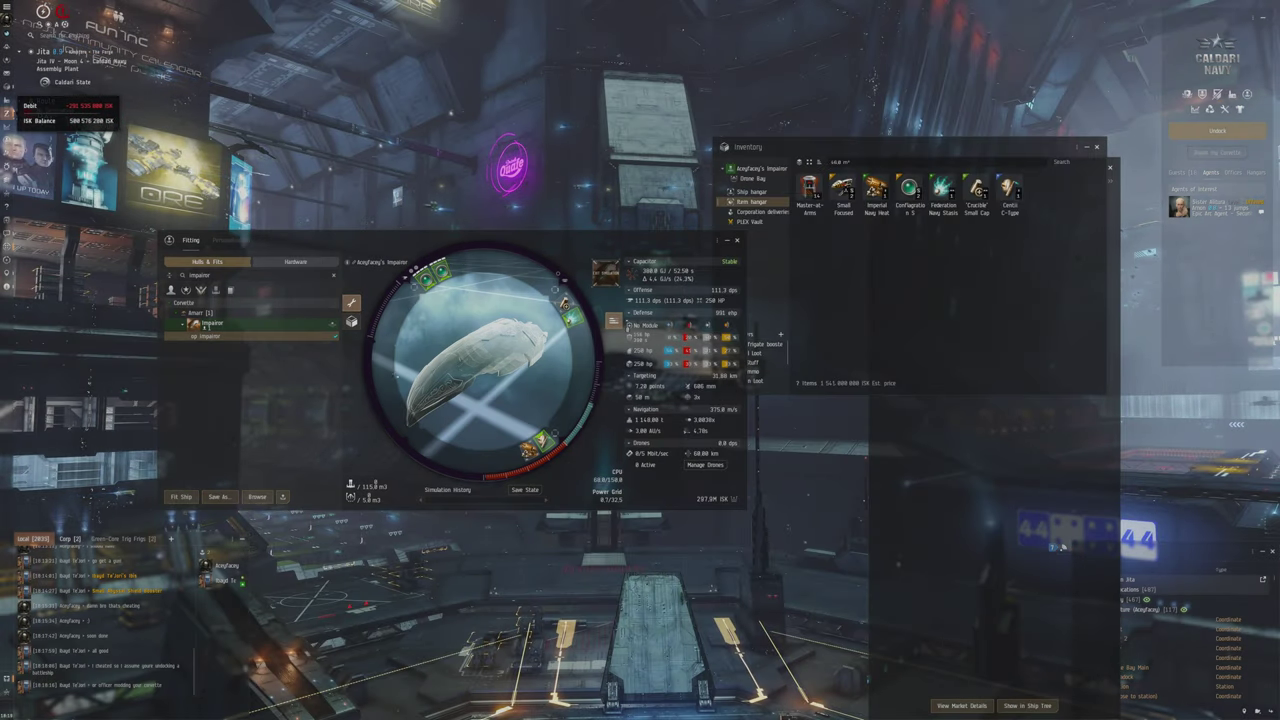
# Step: Apply the op Impairor fit to the active ship and close the cargo and fitting windows
pyautogui.rightClick(246, 336)
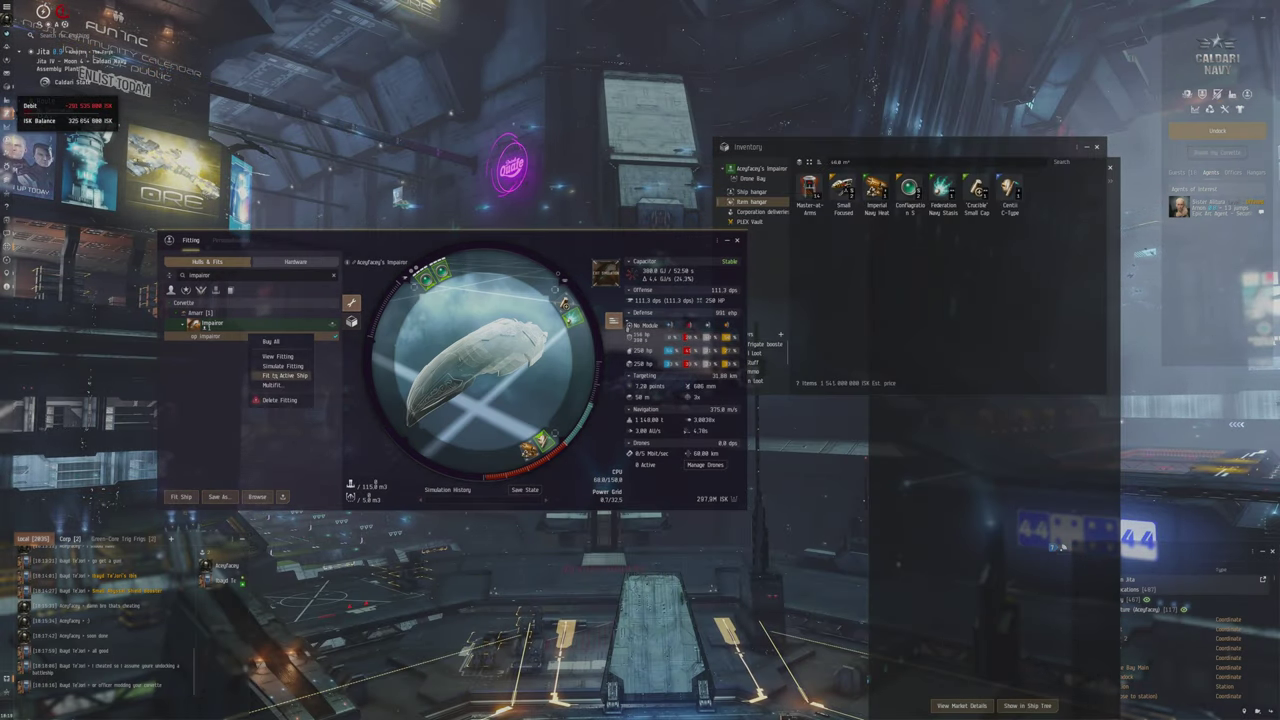
pyautogui.click(181, 496)
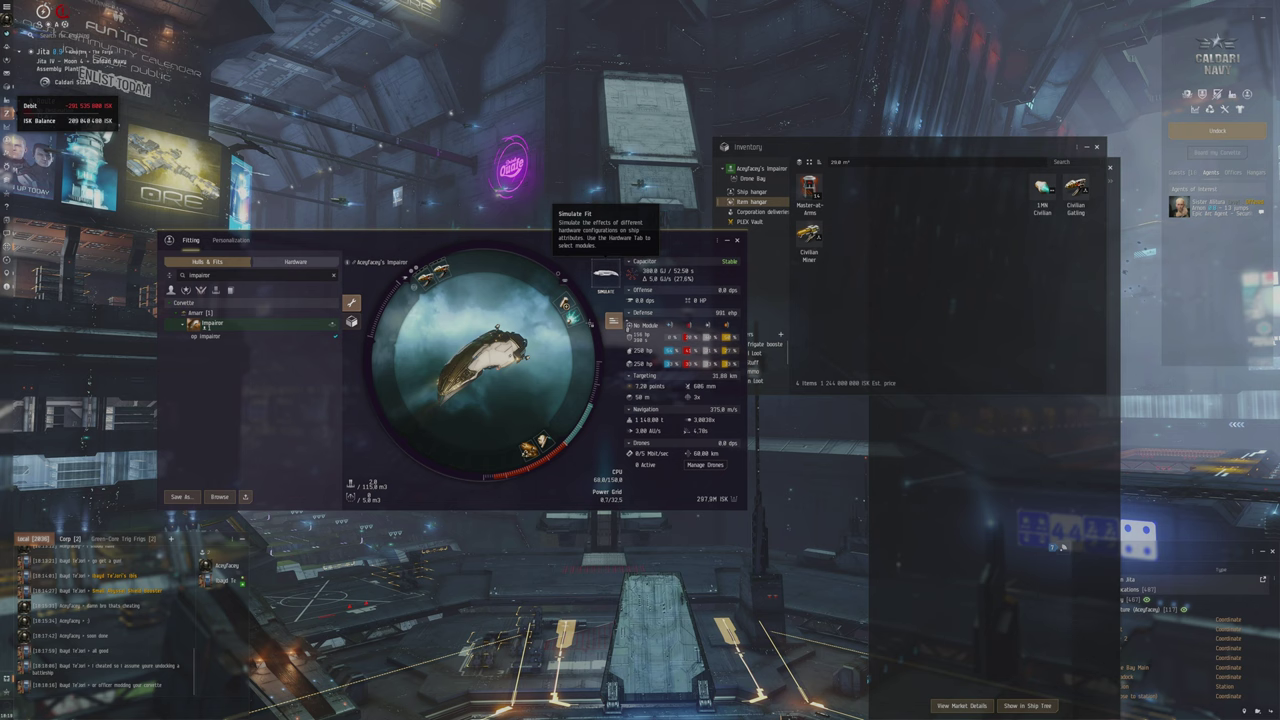
pyautogui.click(351, 486)
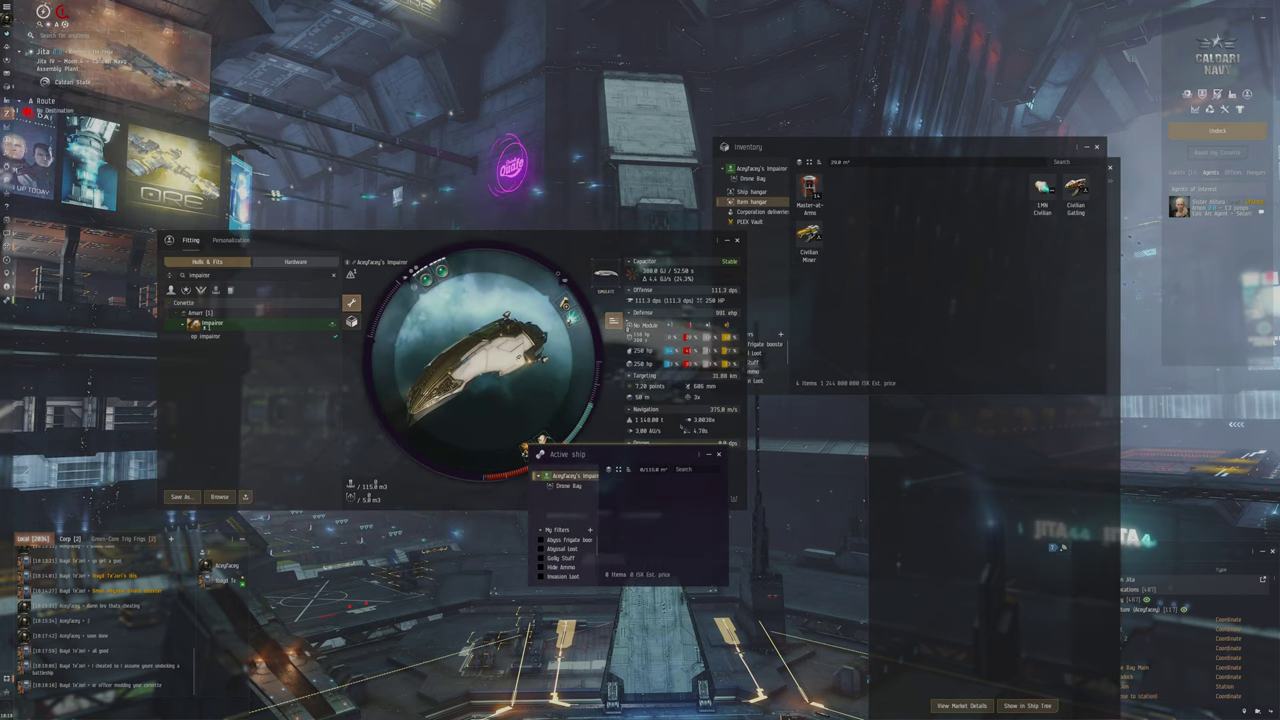
pyautogui.click(718, 454)
# Step: Close the Fitting window, undock from Jita 4-4, and approach the opponent's Ibis
pyautogui.click(737, 240)
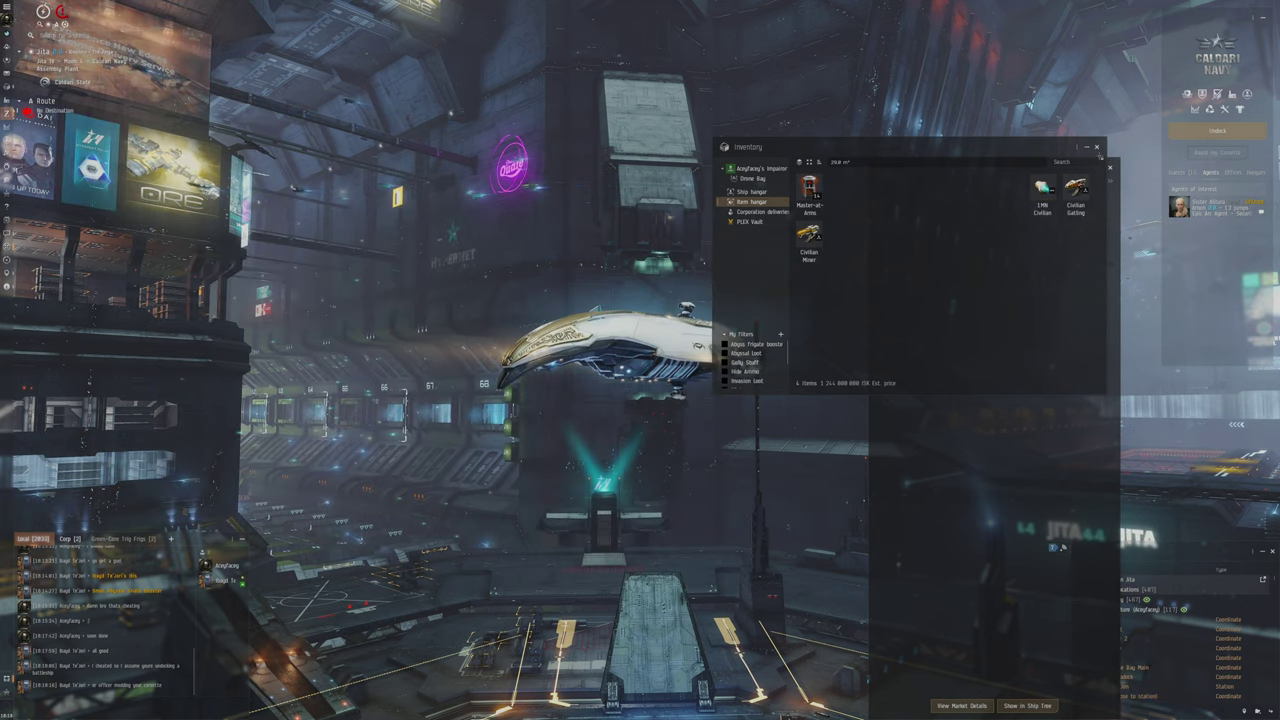
pyautogui.click(1098, 147)
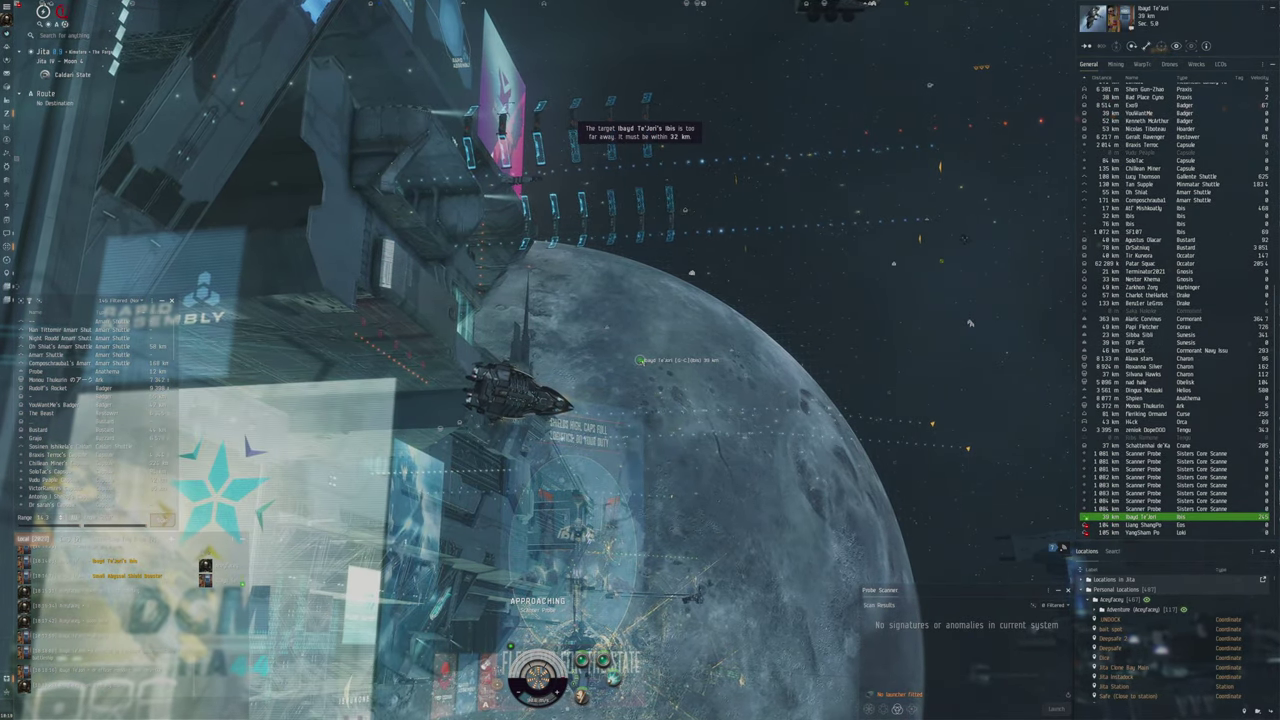
pyautogui.moveTo(640, 360); pyautogui.dragTo(640, 380)
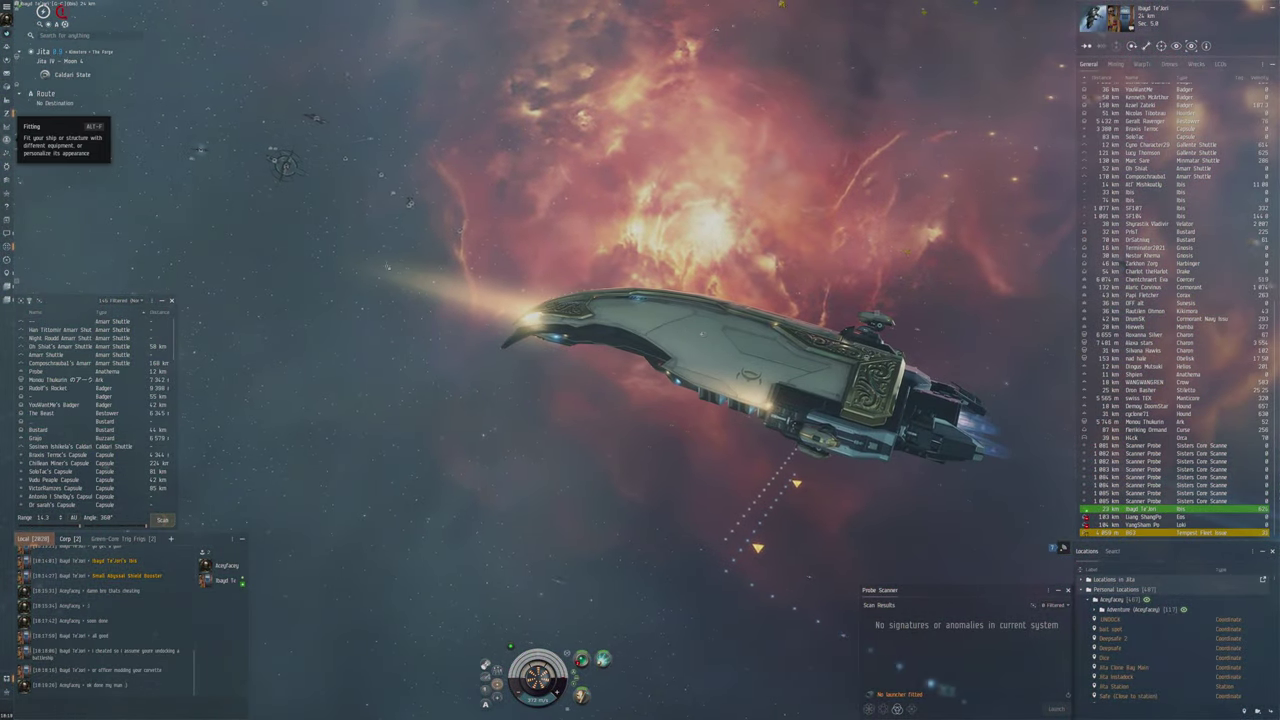
# Step: Open and close the Fitting window, then lock the opponent's Ibis as a target
pyautogui.click(9, 126)
pyautogui.click(230, 240)
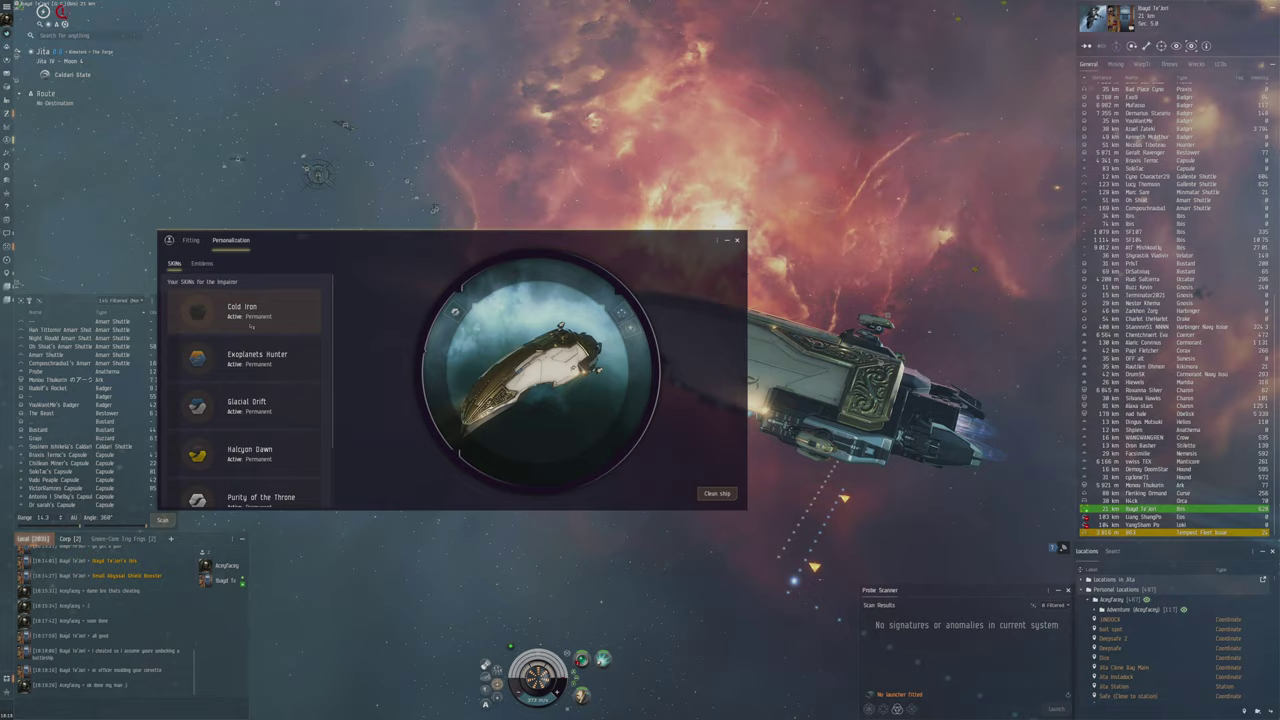
pyautogui.hotkey('alt', 'f')
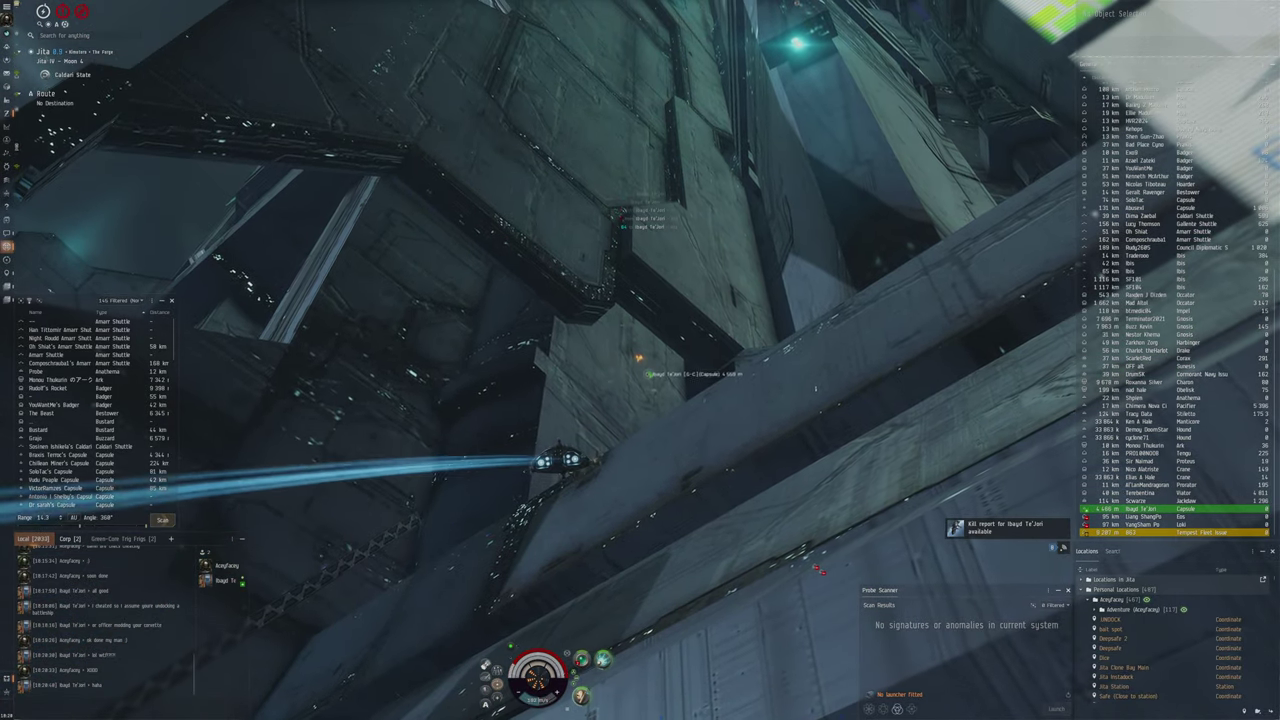
pyautogui.moveTo(645, 372)
pyautogui.mouseDown()
pyautogui.moveTo(645, 360)
pyautogui.moveTo(500, 300)
pyautogui.mouseUp()
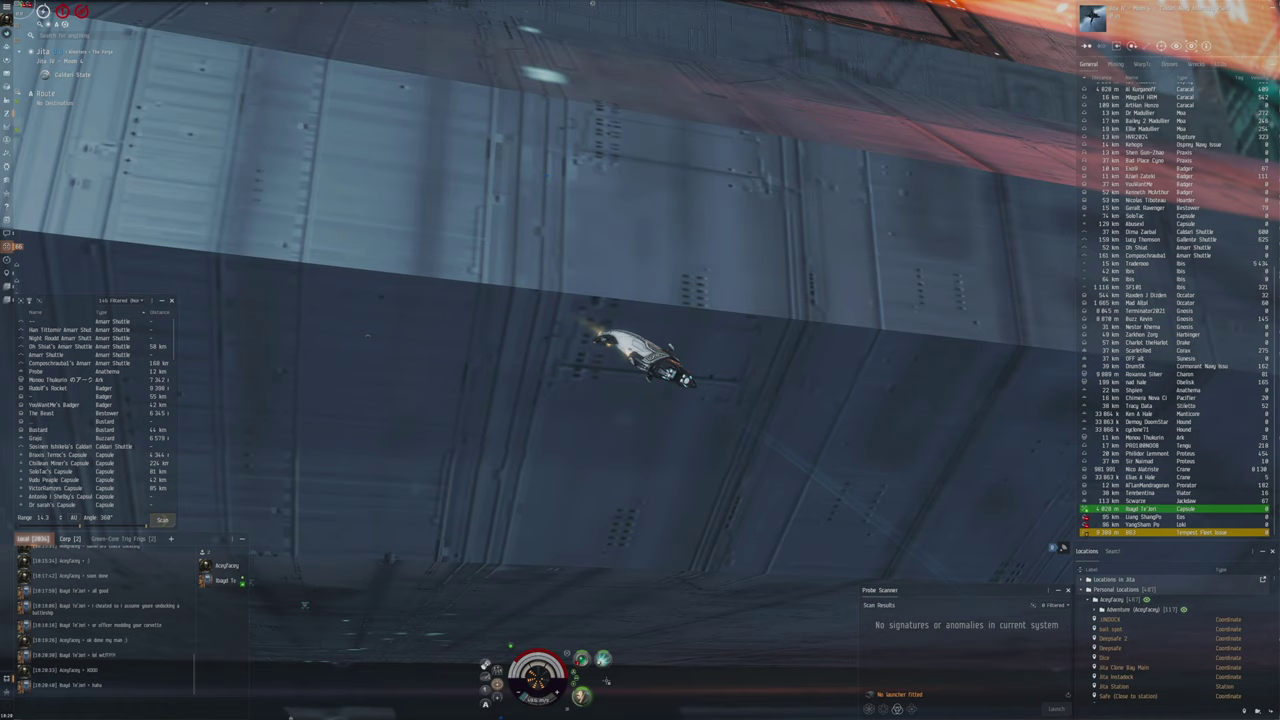
# Step: Share the op Impairor fit as a Local chat link, then view and close it
pyautogui.hotkey('alt', 'f')
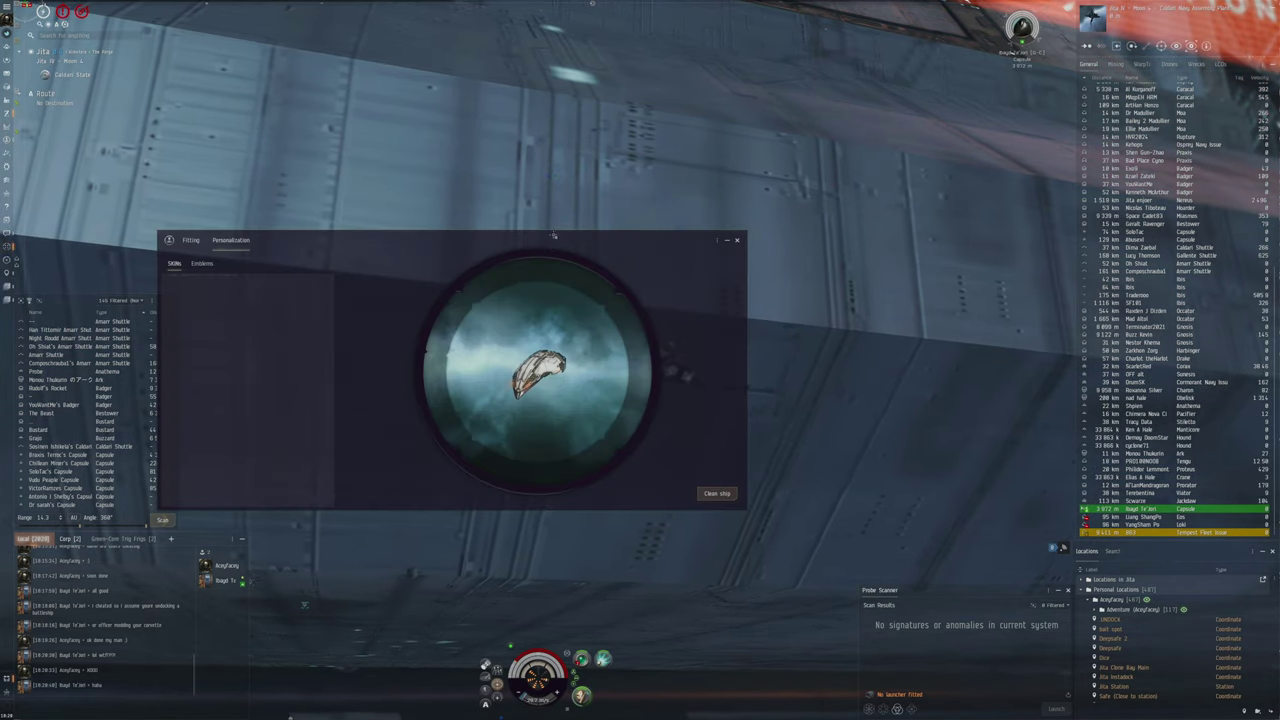
pyautogui.click(190, 240)
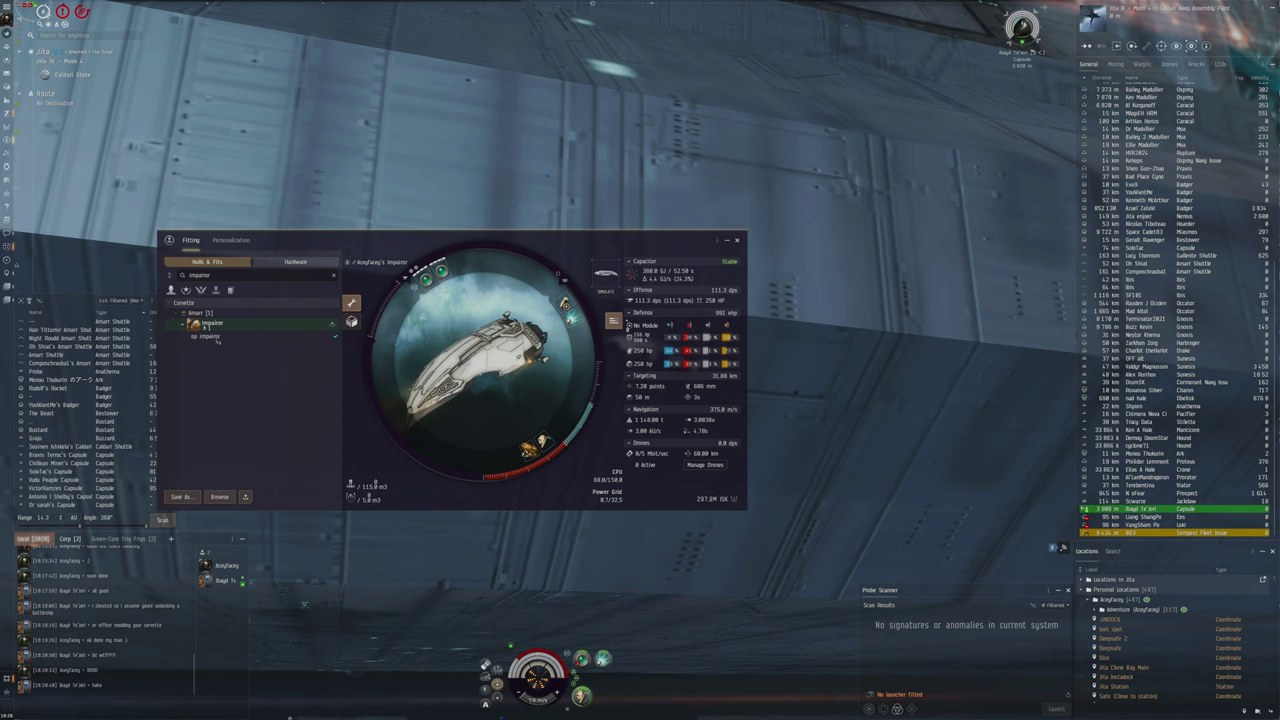
pyautogui.moveTo(183, 712); pyautogui.dragTo(100, 703)
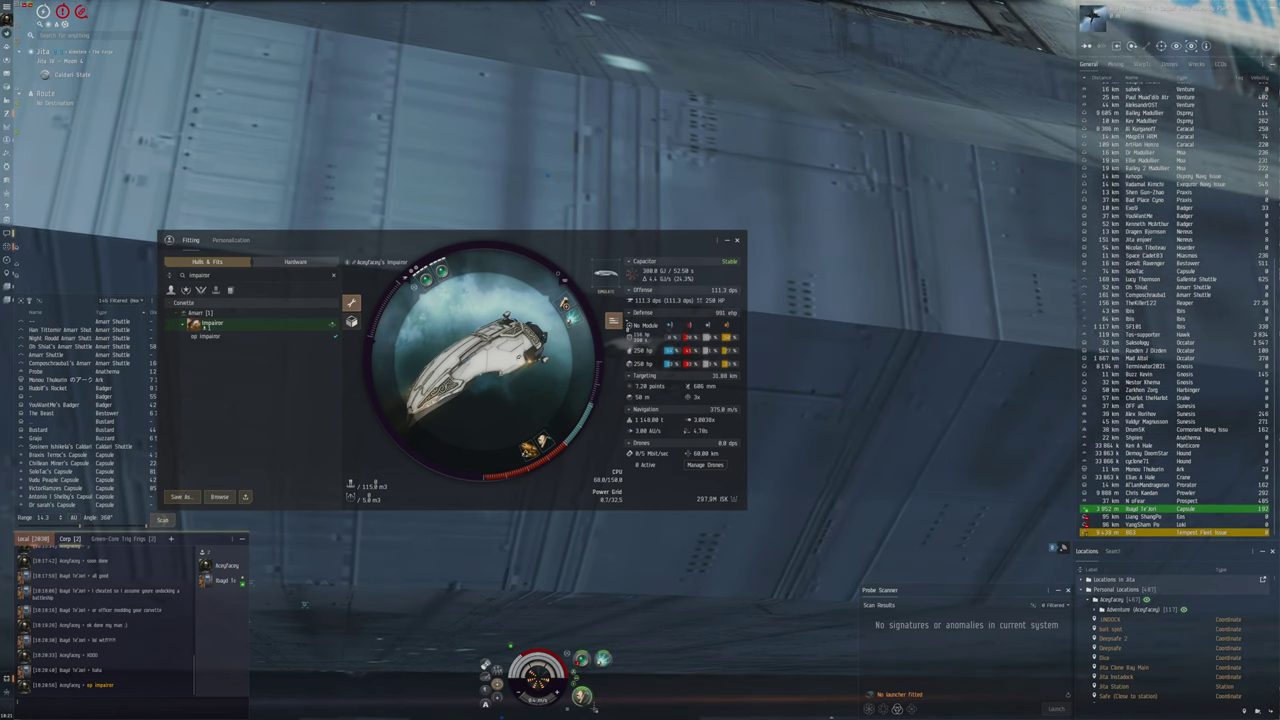
pyautogui.click(100, 685)
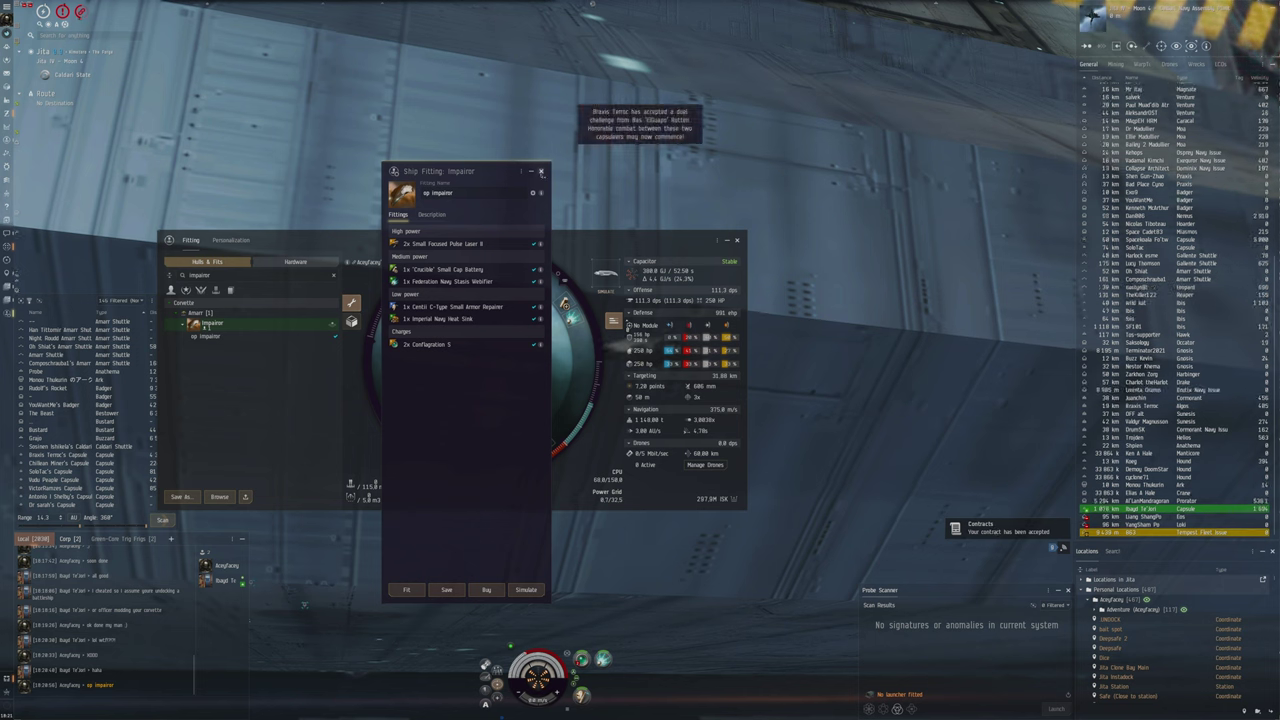
pyautogui.click(541, 172)
pyautogui.write('good fit f')
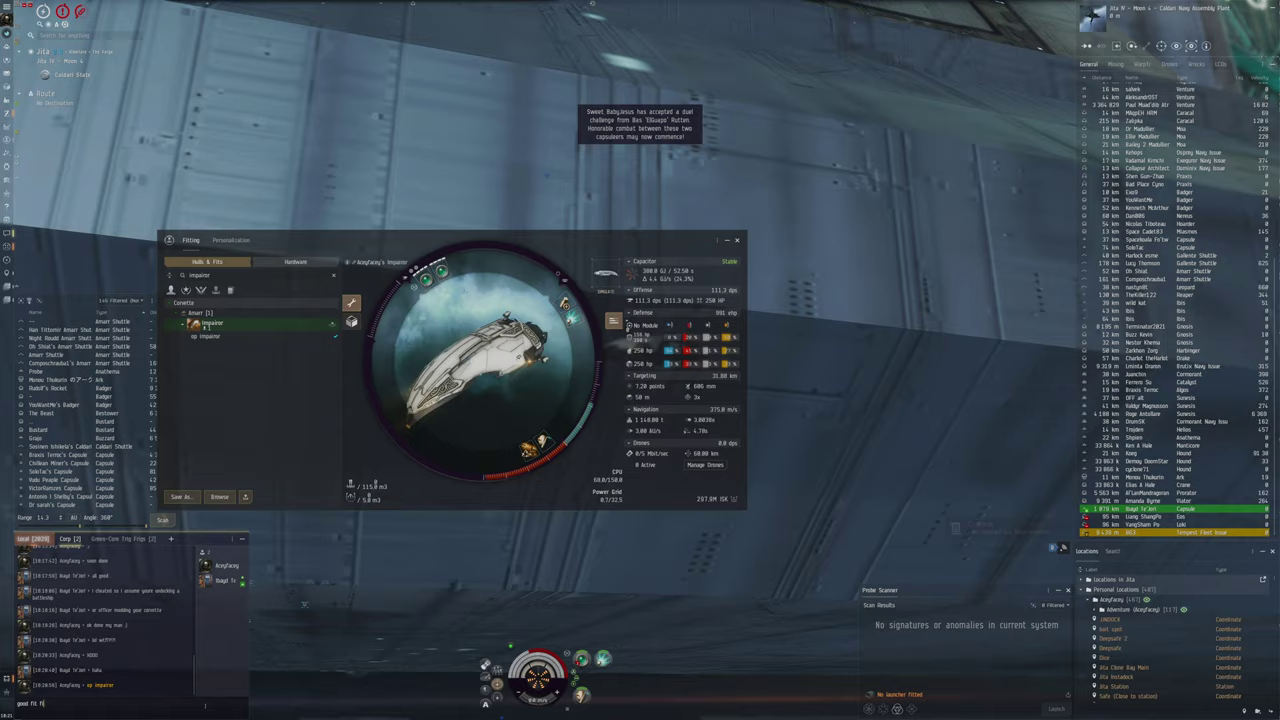
pyautogui.write('ight?')
# Step: Send the chat messages, close the Fitting window, and close the railgun Ibis kill report
pyautogui.press('Return')
pyautogui.click(737, 240)
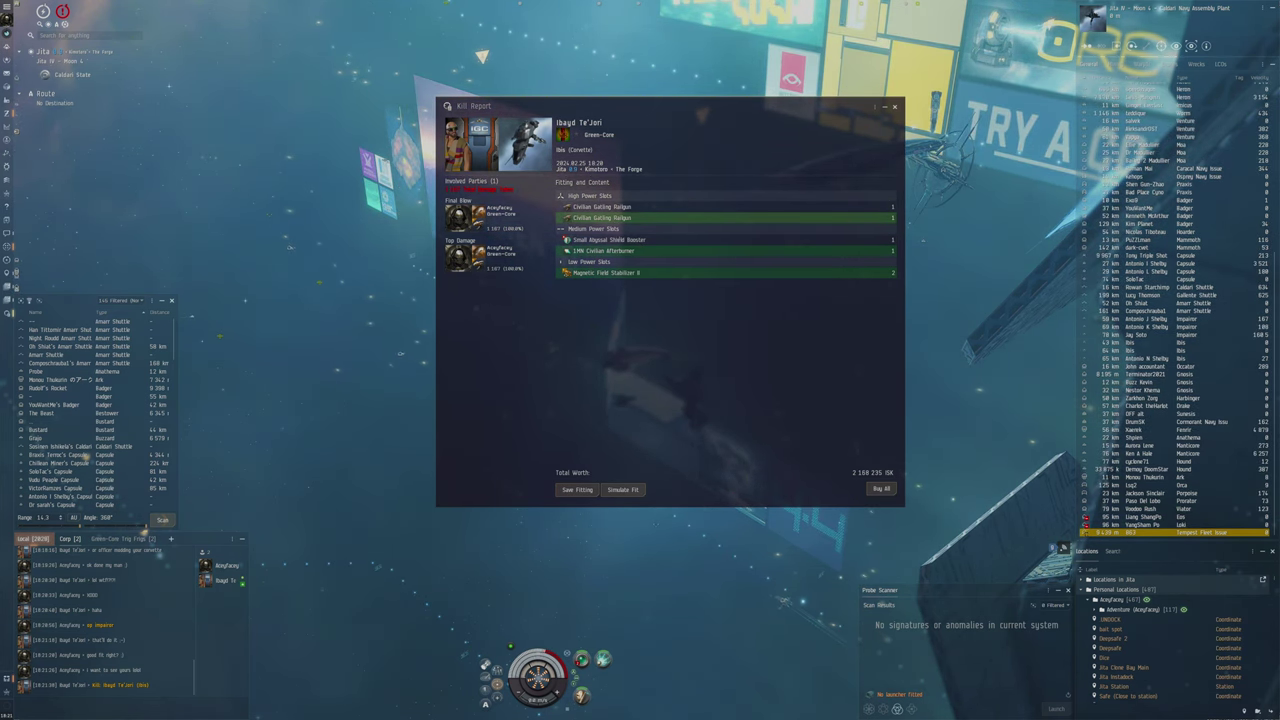
pyautogui.press('Return')
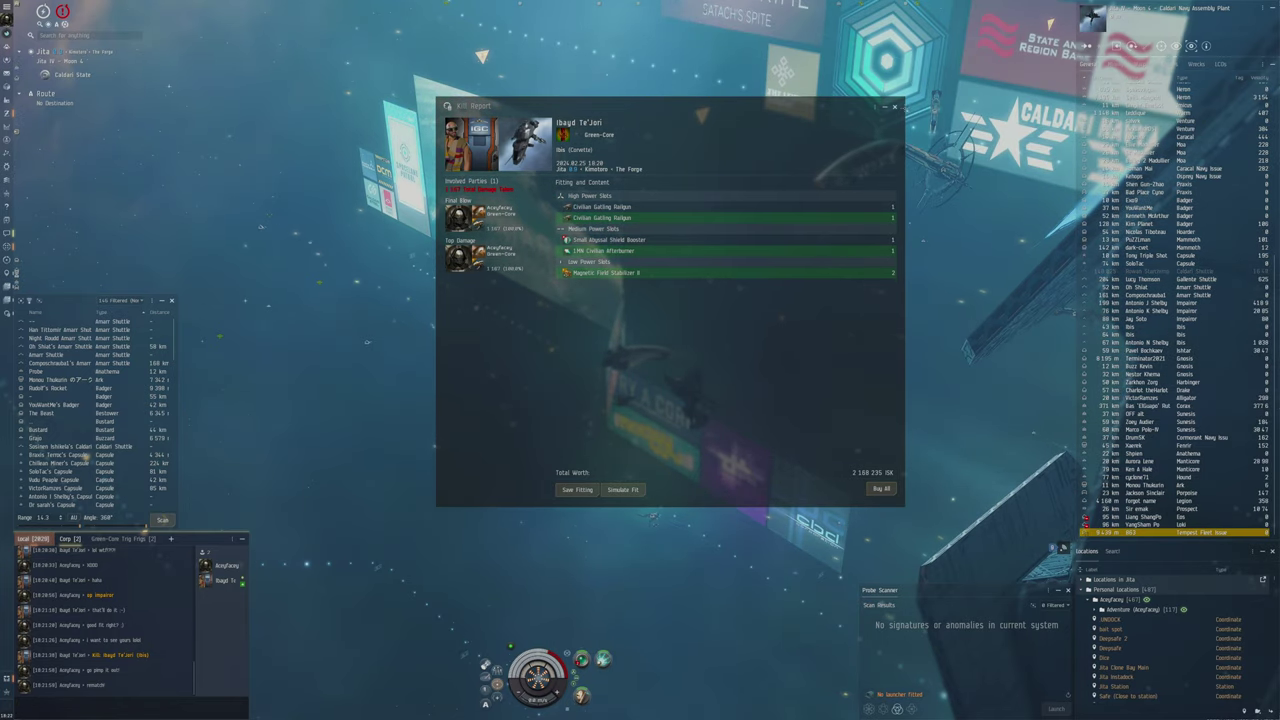
pyautogui.hotkey('ctrl', 'w')
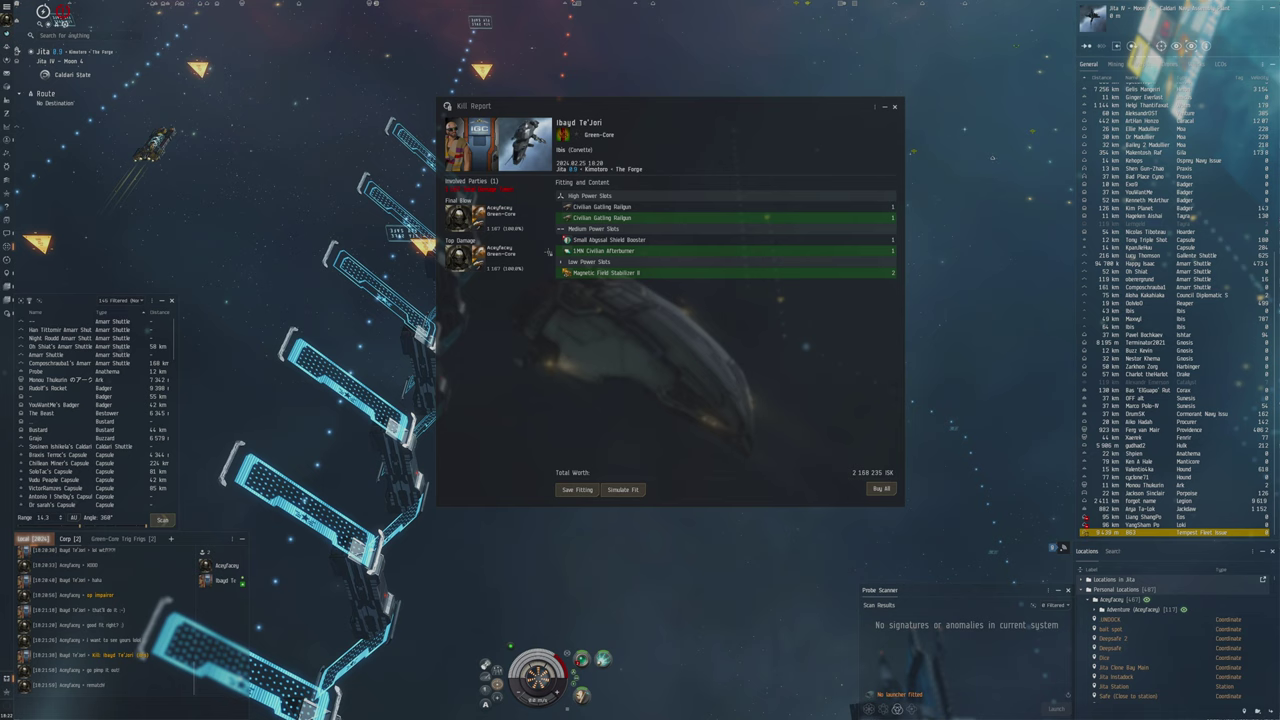
pyautogui.hotkey('alt', 'f')
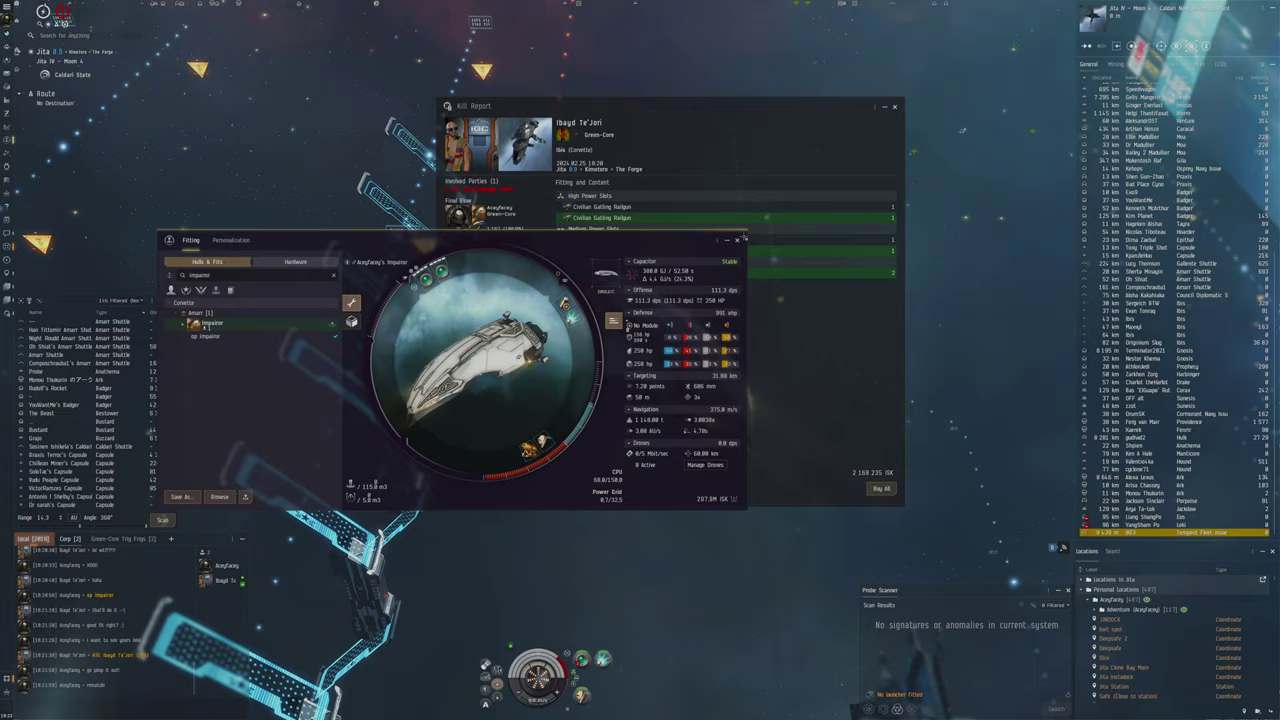
pyautogui.click(895, 107)
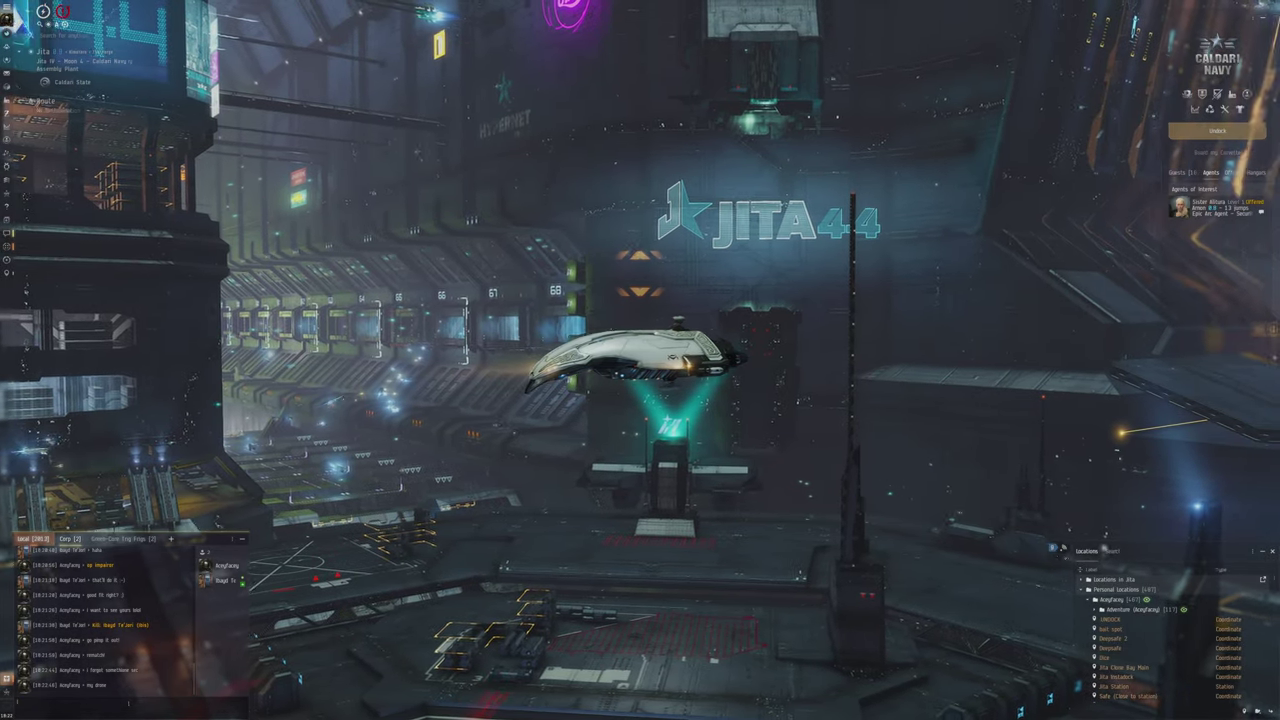
# Step: Open the station hangar inventory (Alt+C) and the Regional Market (Alt+R)
pyautogui.hotkey('alt', 'c')
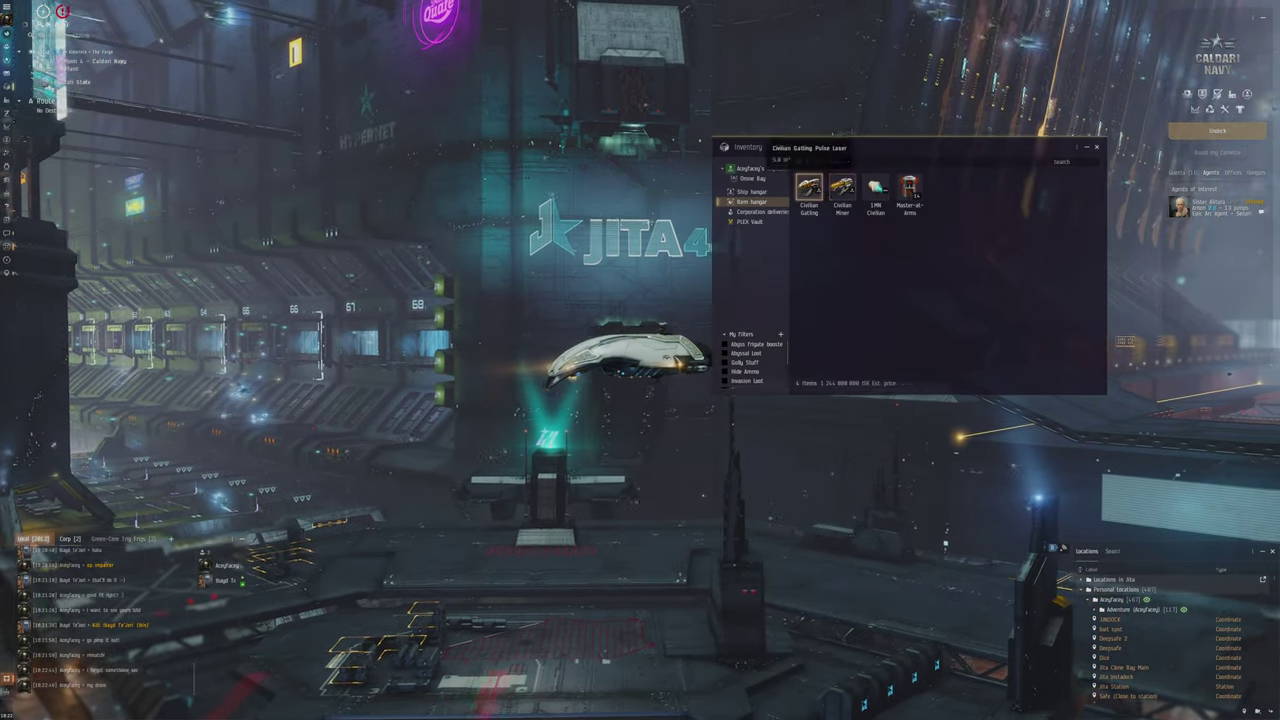
pyautogui.hotkey('alt', 'r')
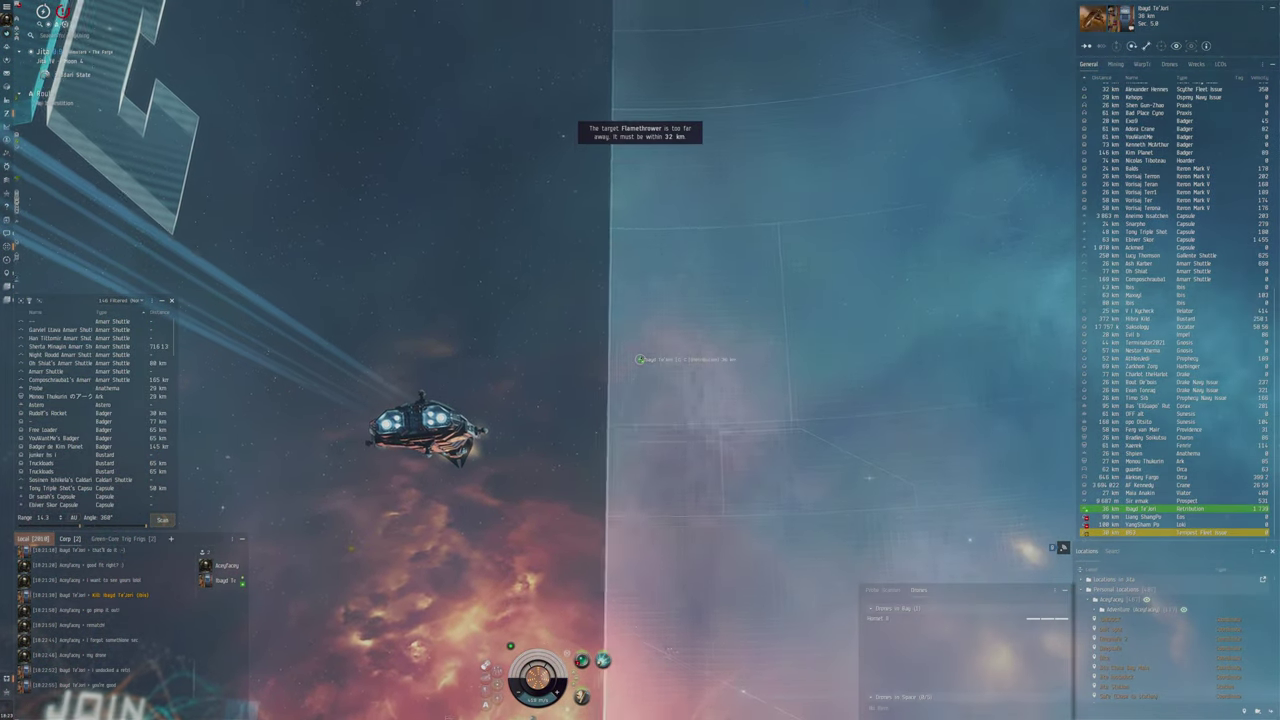
# Step: Approach the opponent's ship, rotate the camera, and show the Impairor's fitting view
pyautogui.moveTo(640, 359); pyautogui.dragTo(640, 325)
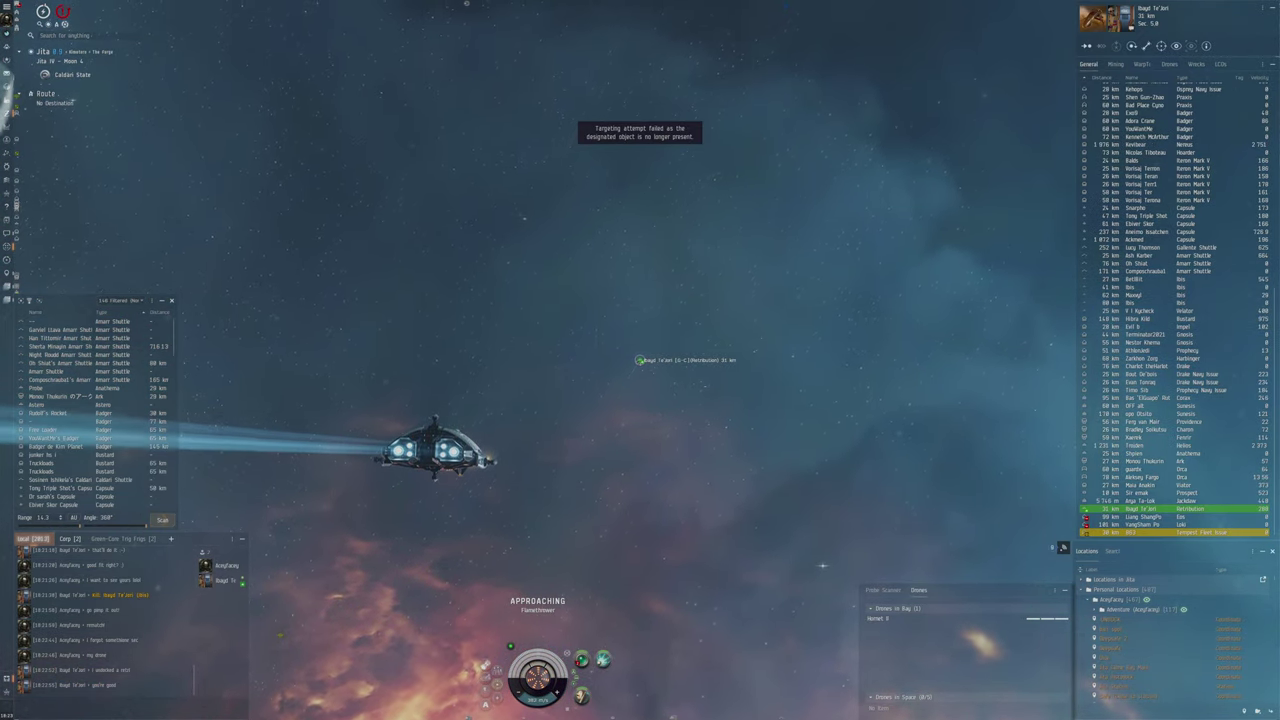
pyautogui.moveTo(638, 360)
pyautogui.mouseDown()
pyautogui.moveTo(640, 325)
pyautogui.moveTo(648, 429)
pyautogui.moveTo(640, 360)
pyautogui.mouseUp()
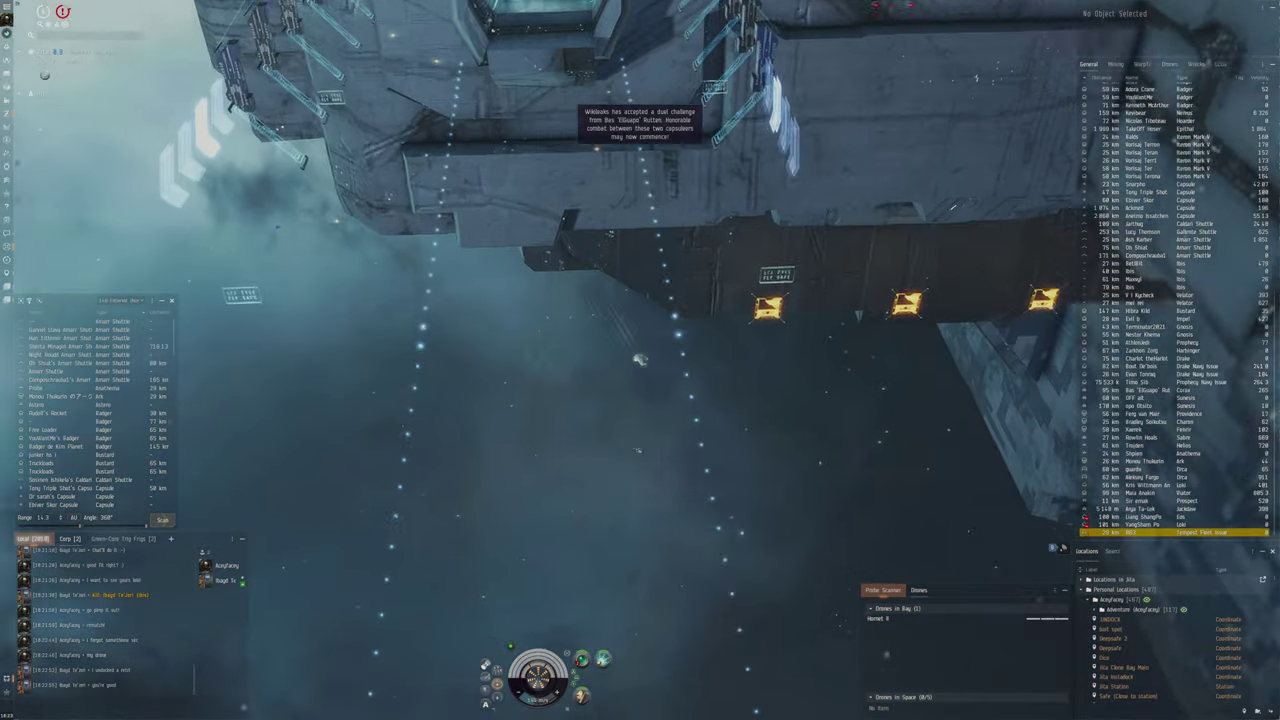
pyautogui.scroll(5, 640, 360)
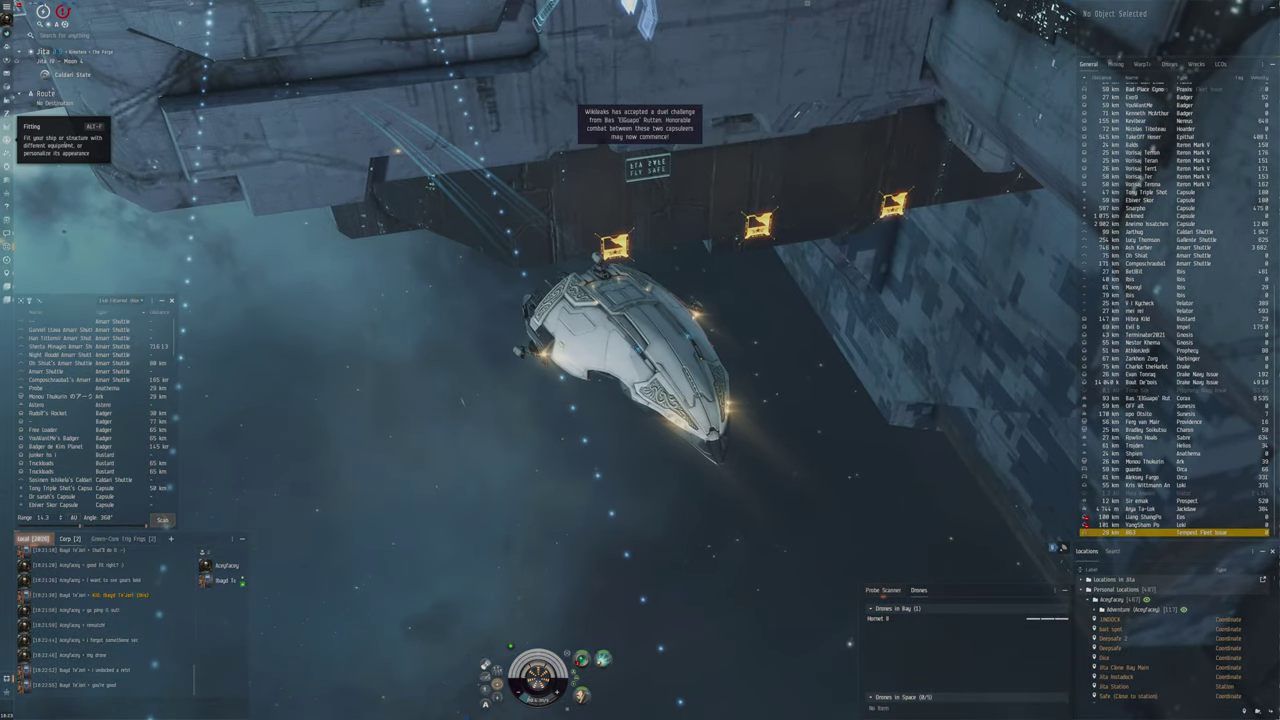
pyautogui.click(8, 138)
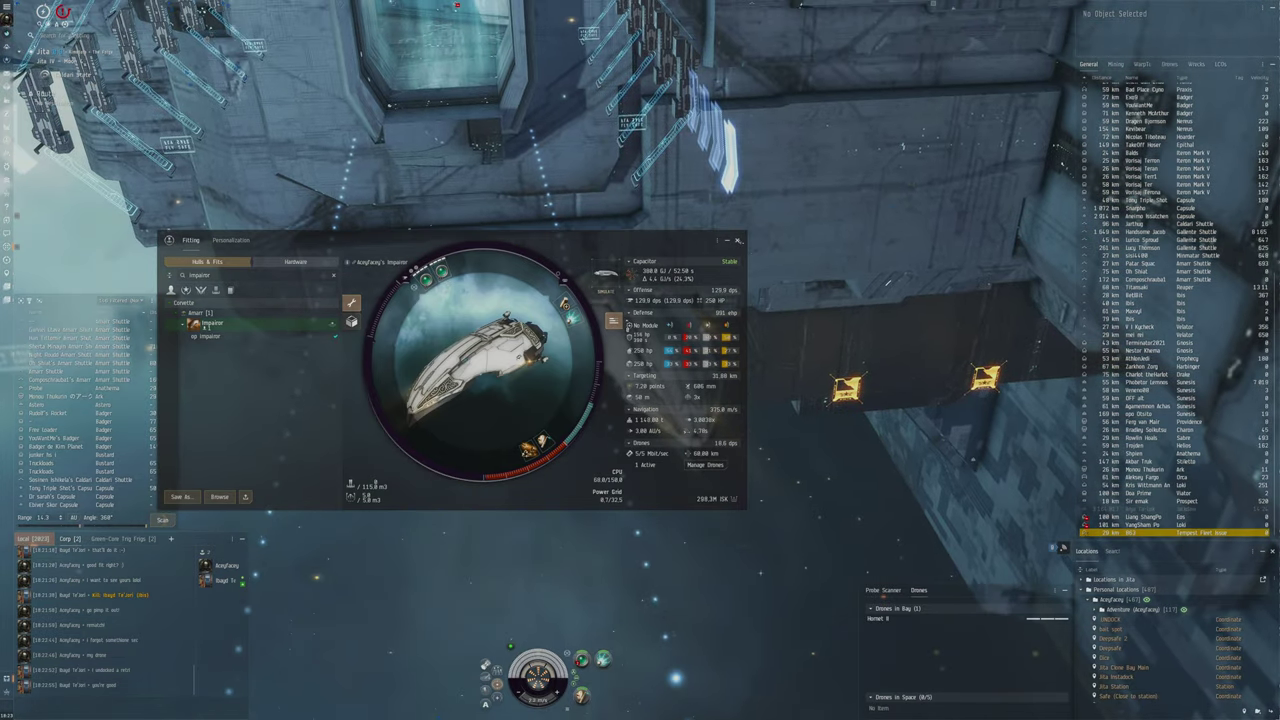
# Step: Close the fitting view with Alt+F
pyautogui.hotkey('alt', 'f')
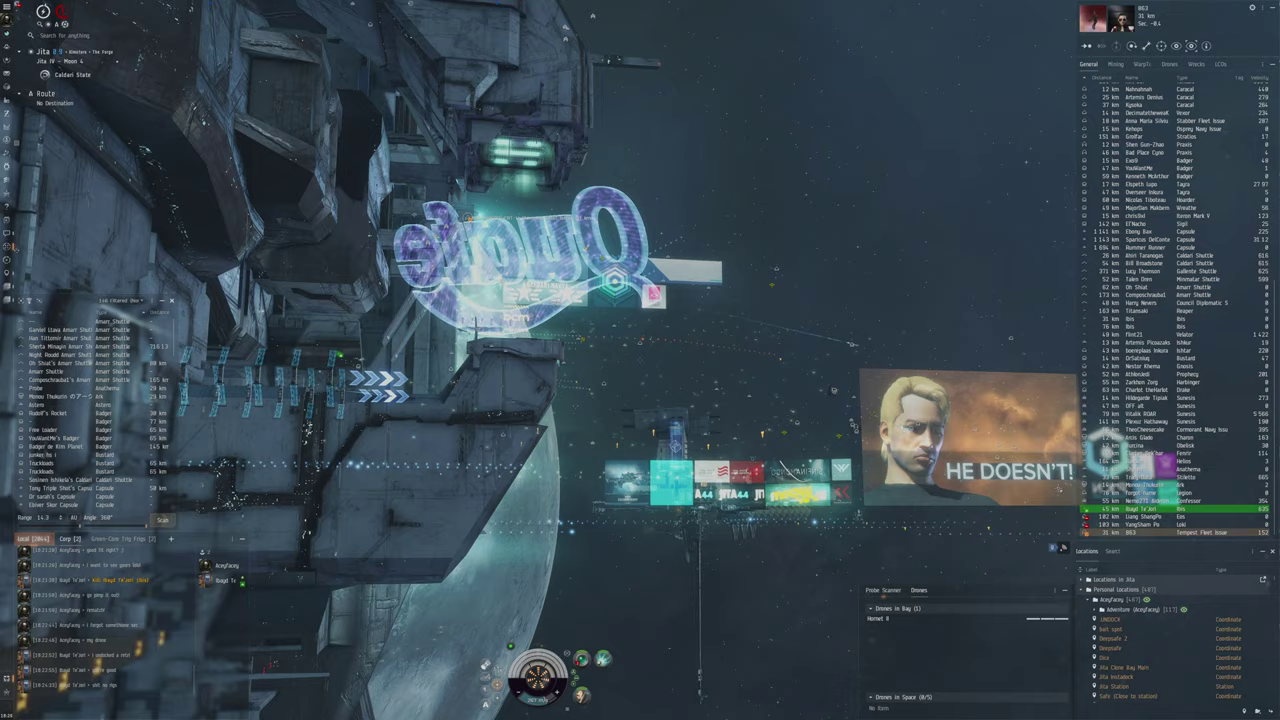
# Step: Approach the opponent's Ibis using the overview radial menu
pyautogui.moveTo(1110, 455); pyautogui.dragTo(1085, 505)
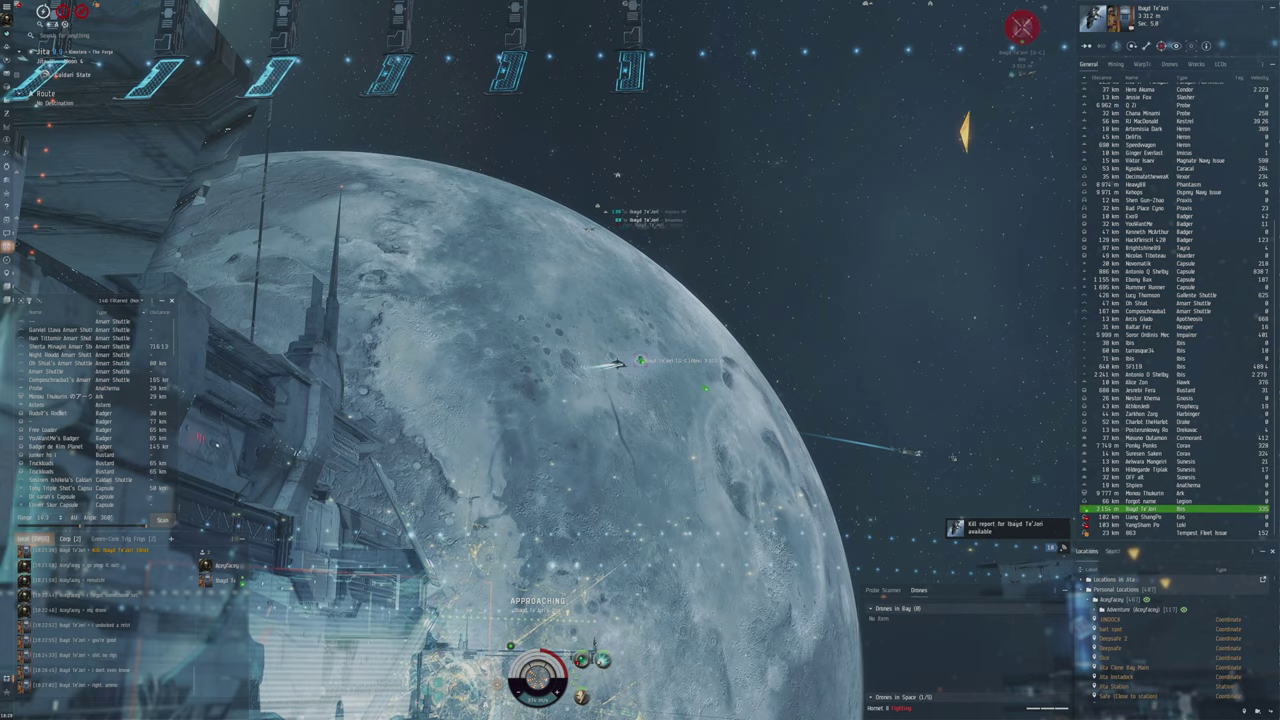
# Step: Open Ibayd Te'Jori's Ibis kill report, simulate its fit, and send 'gf' and 'missiles?' in Local
pyautogui.click(955, 527)
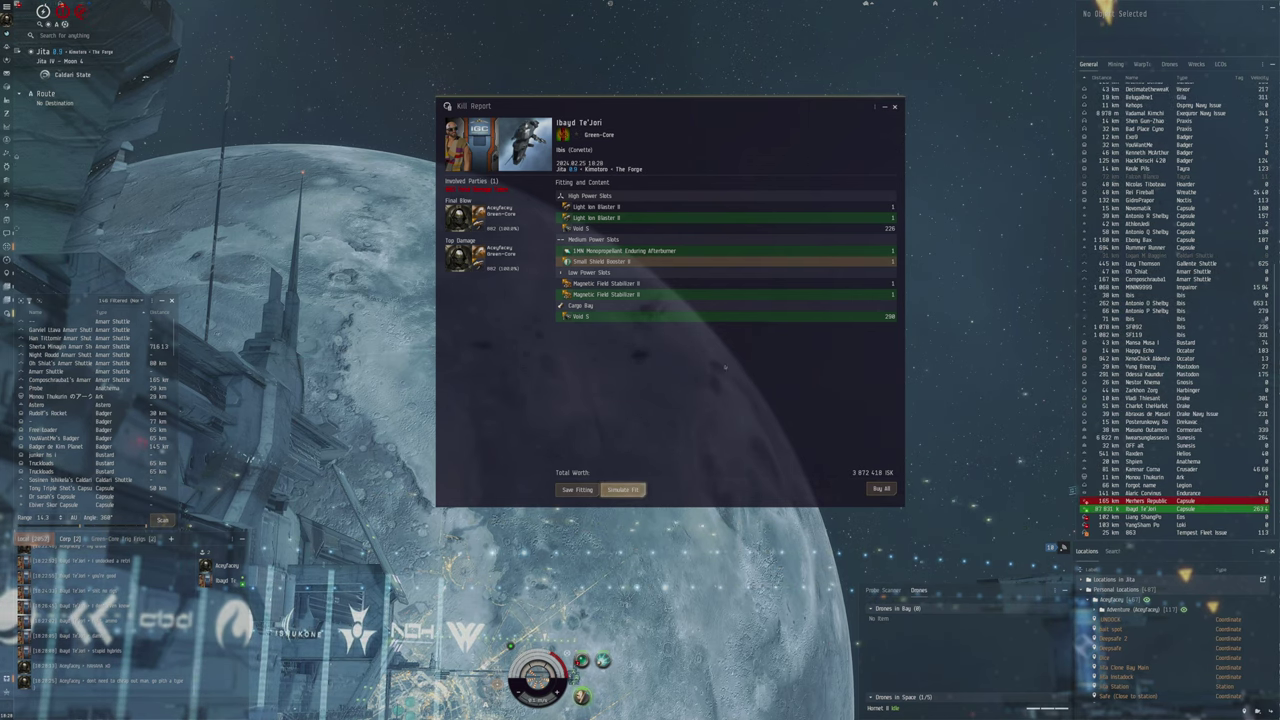
pyautogui.click(623, 489)
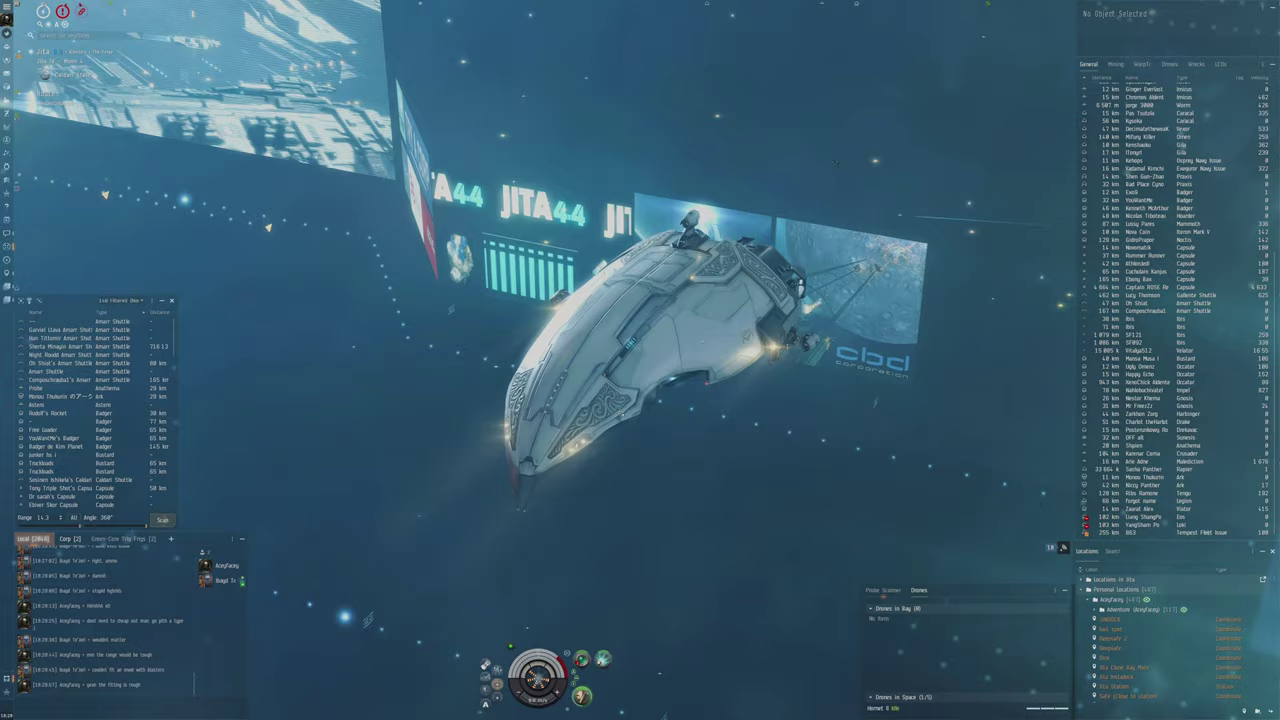
pyautogui.write('gf')
pyautogui.press('Return')
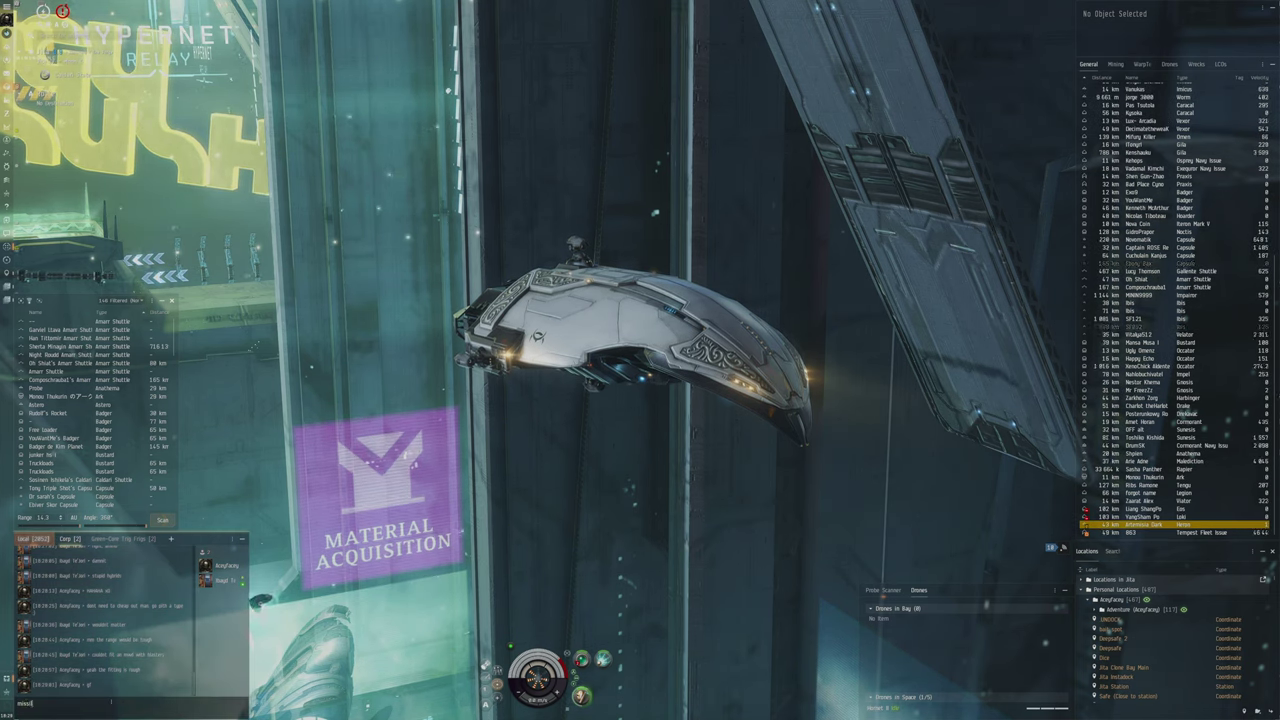
pyautogui.write('es?')
pyautogui.press('Return')
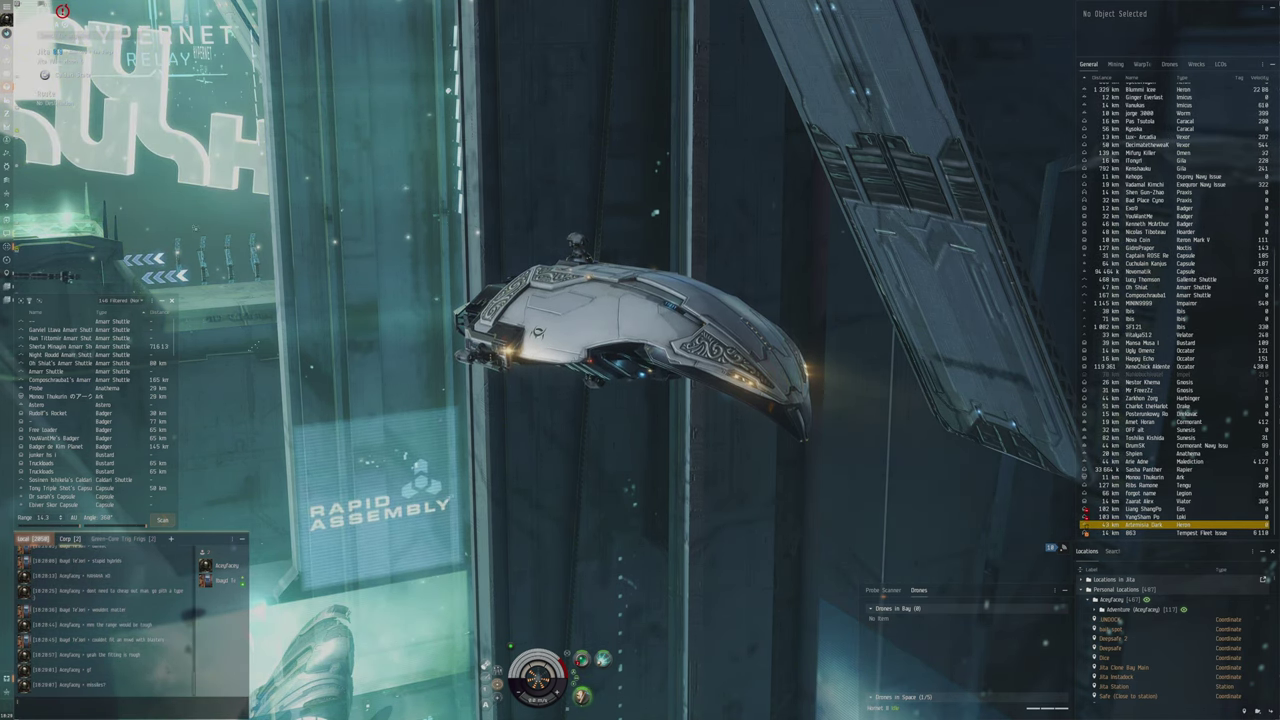
# Step: Simulate an Ibis hull fit and browse its hardware modules and light missile charges
pyautogui.hotkey('alt', 'f')
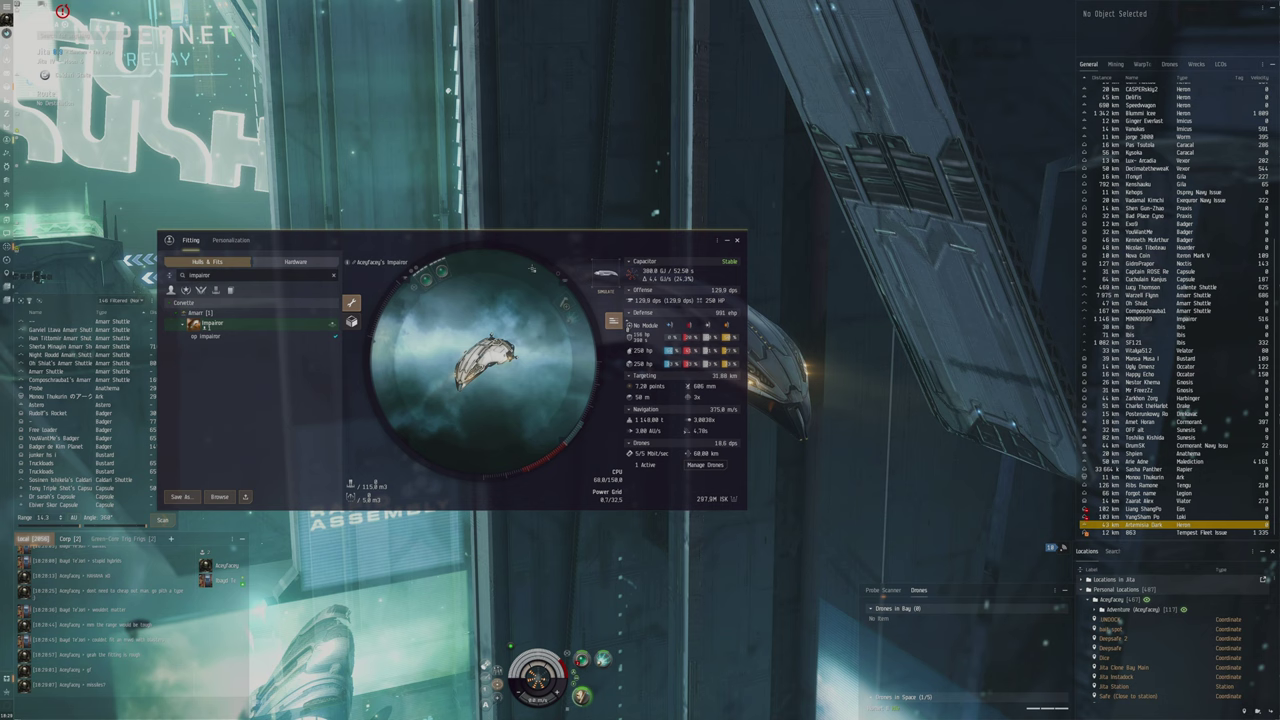
pyautogui.write('ibis')
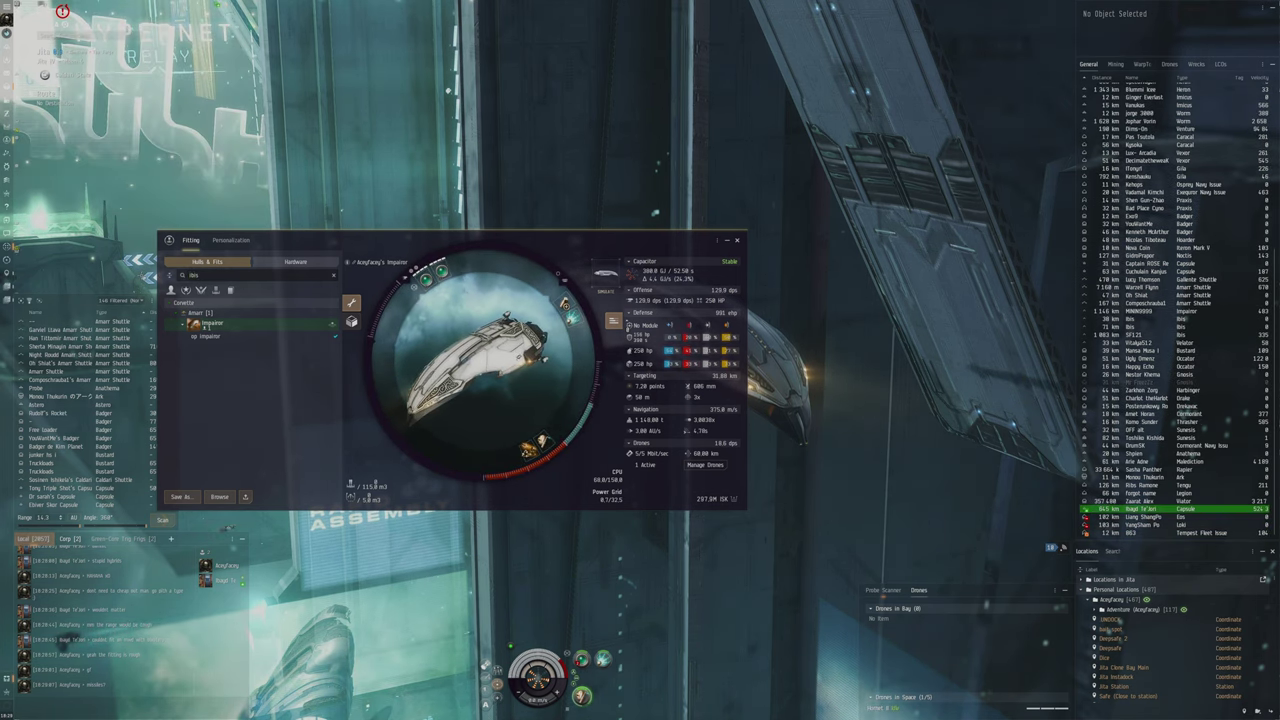
pyautogui.click(176, 312)
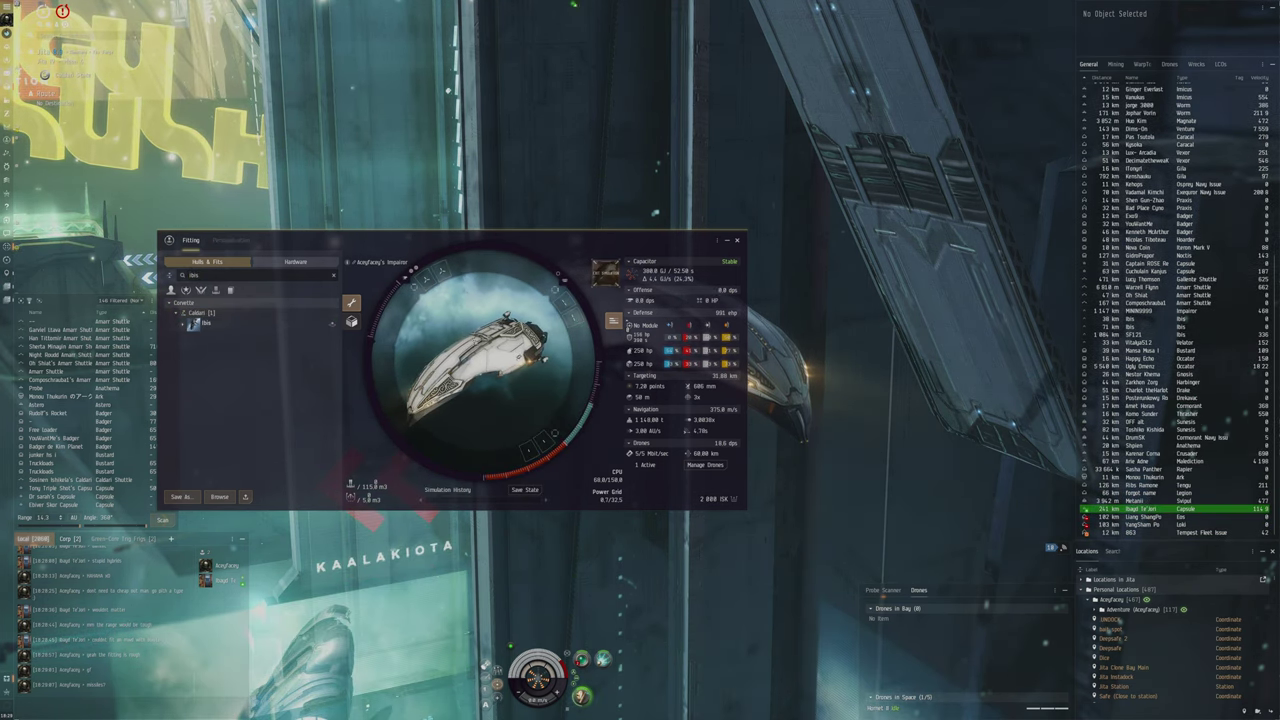
pyautogui.doubleClick(200, 323)
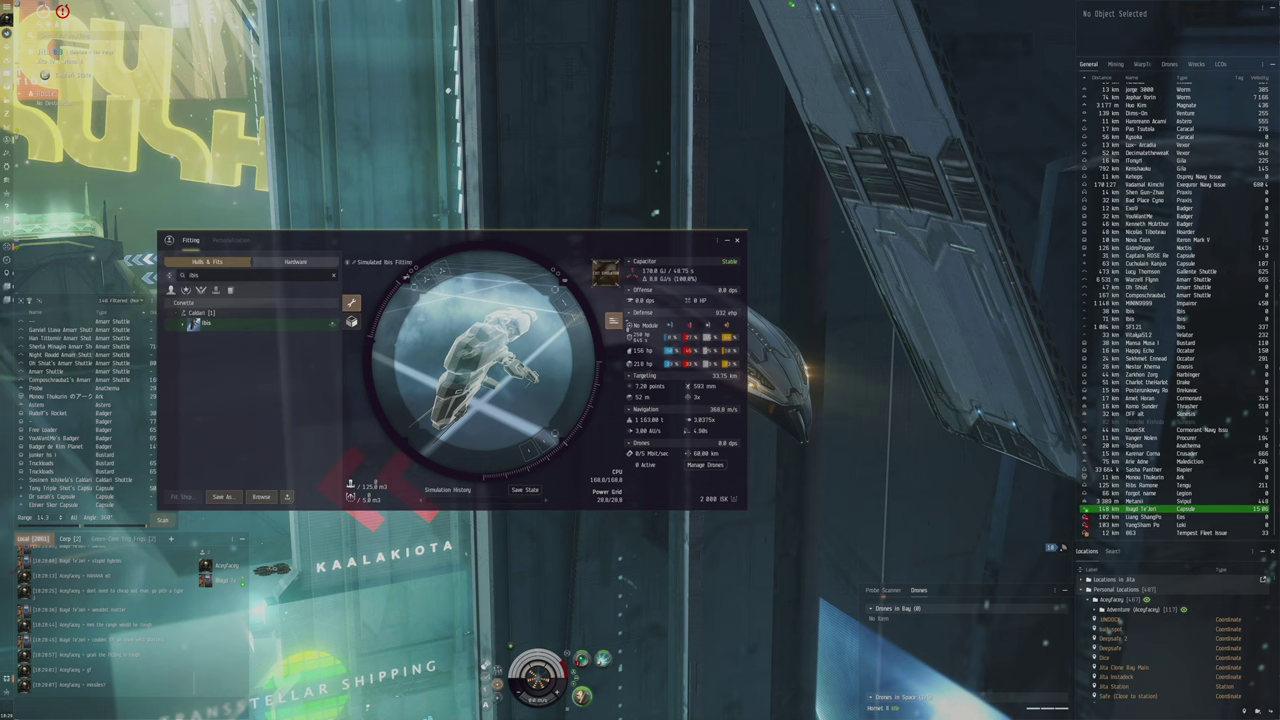
pyautogui.click(295, 261)
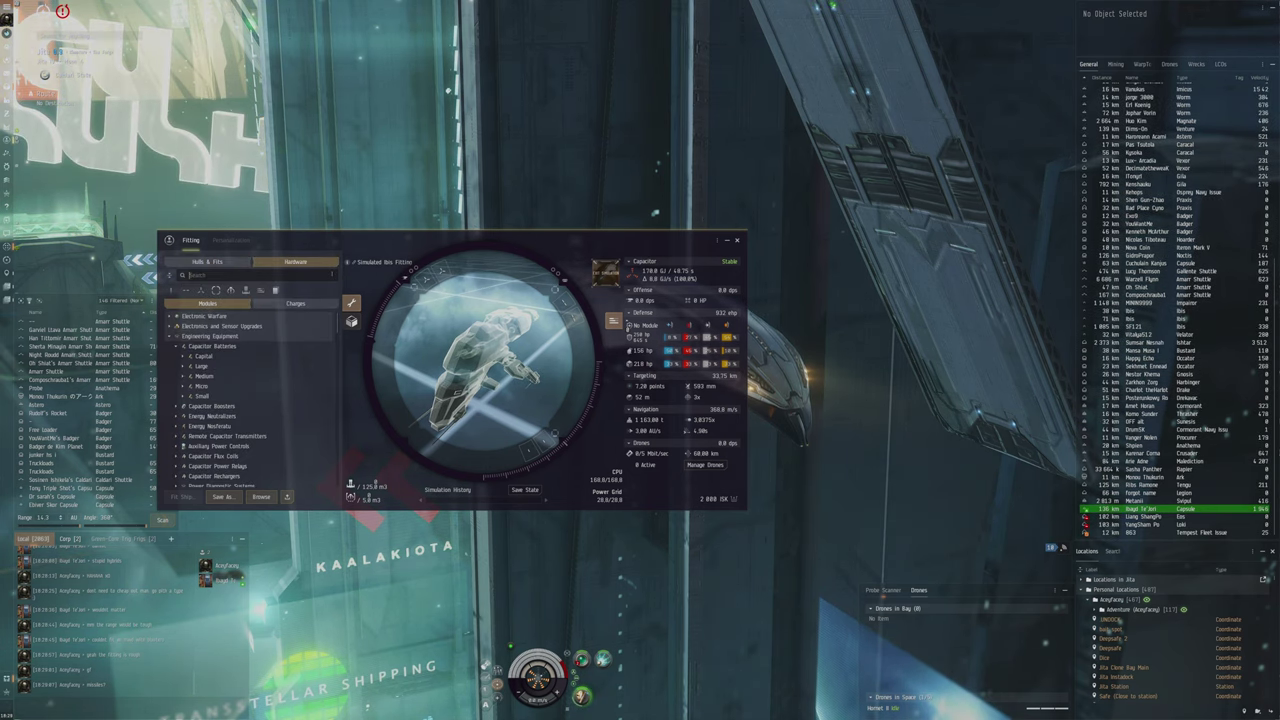
pyautogui.click(296, 303)
pyautogui.write('light')
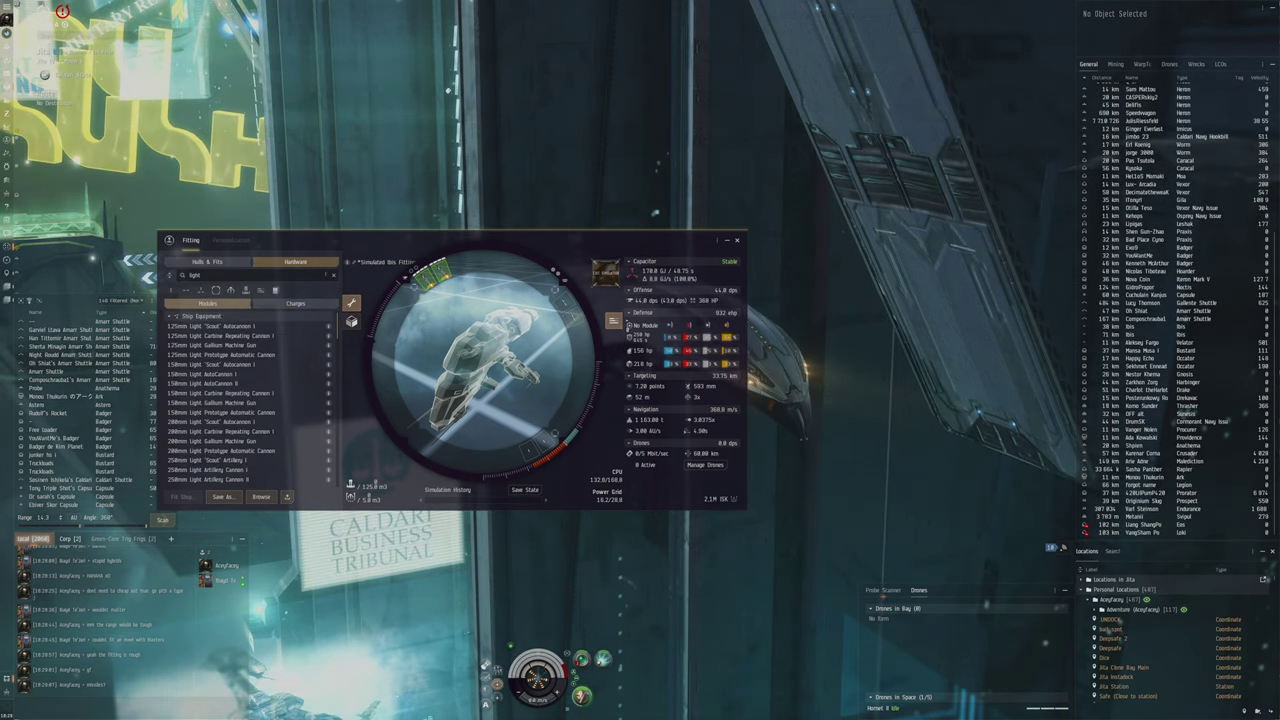
pyautogui.click(205, 303)
pyautogui.write('small')
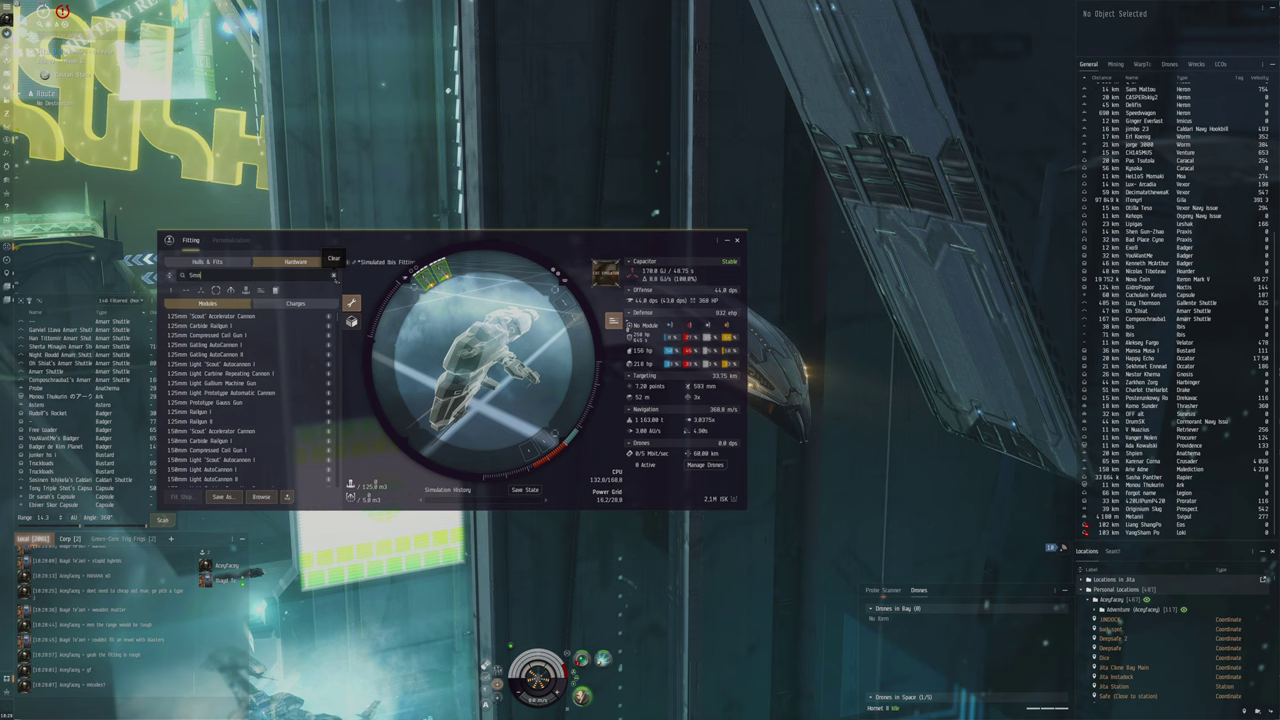
pyautogui.write('n')
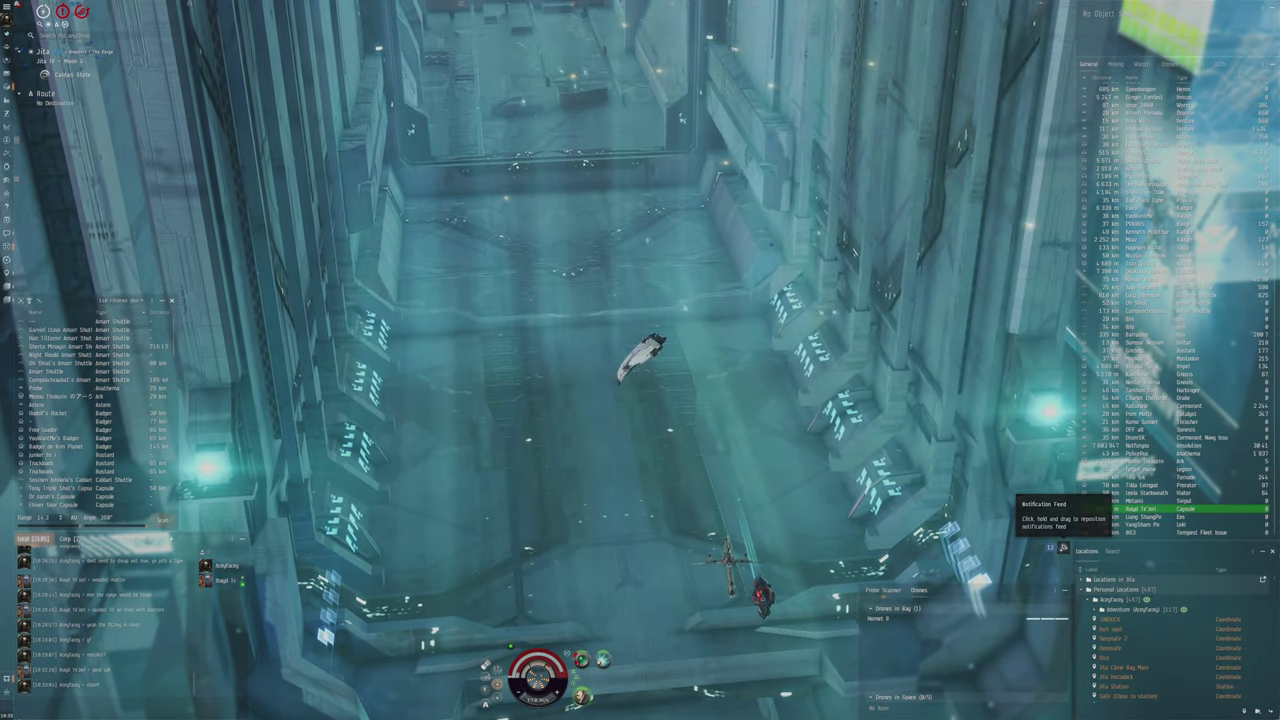
# Step: Read and close the rocket-launcher Ibis kill report for Ibayd Te'Jori, then swing the camera onto the Impairor
pyautogui.click(1005, 405)
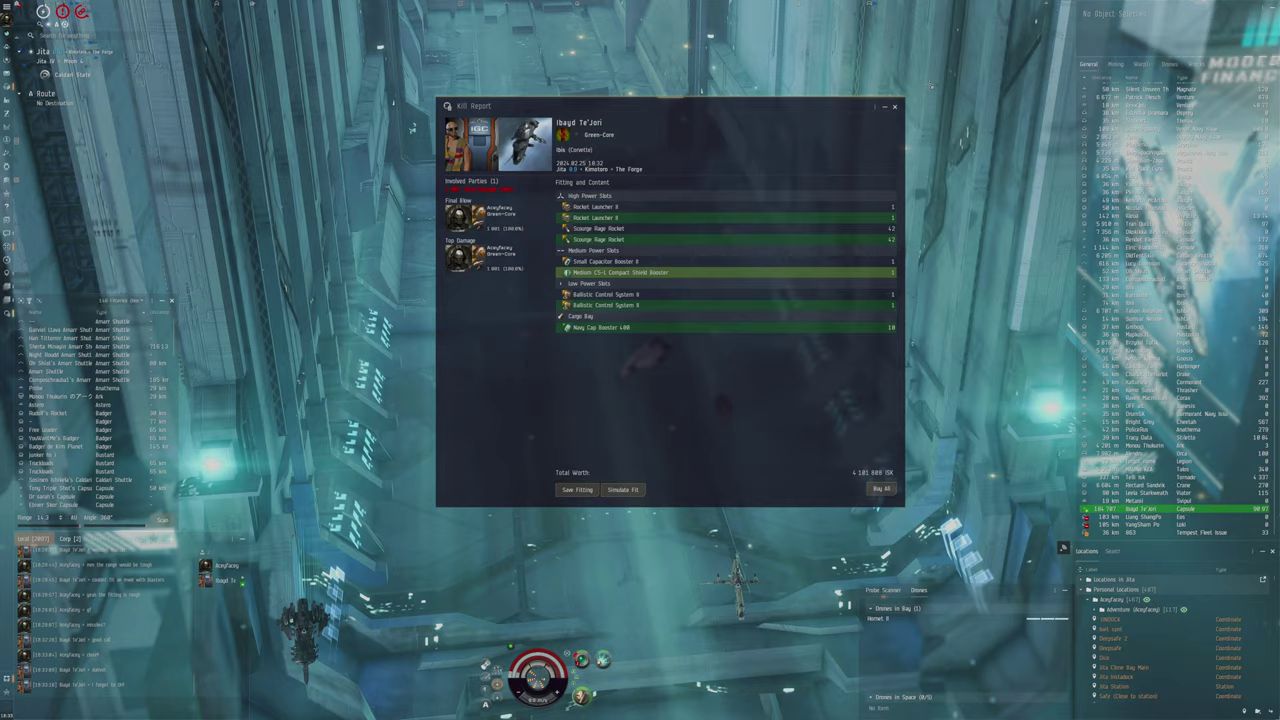
pyautogui.click(895, 106)
pyautogui.moveTo(640, 360); pyautogui.dragTo(700, 300)
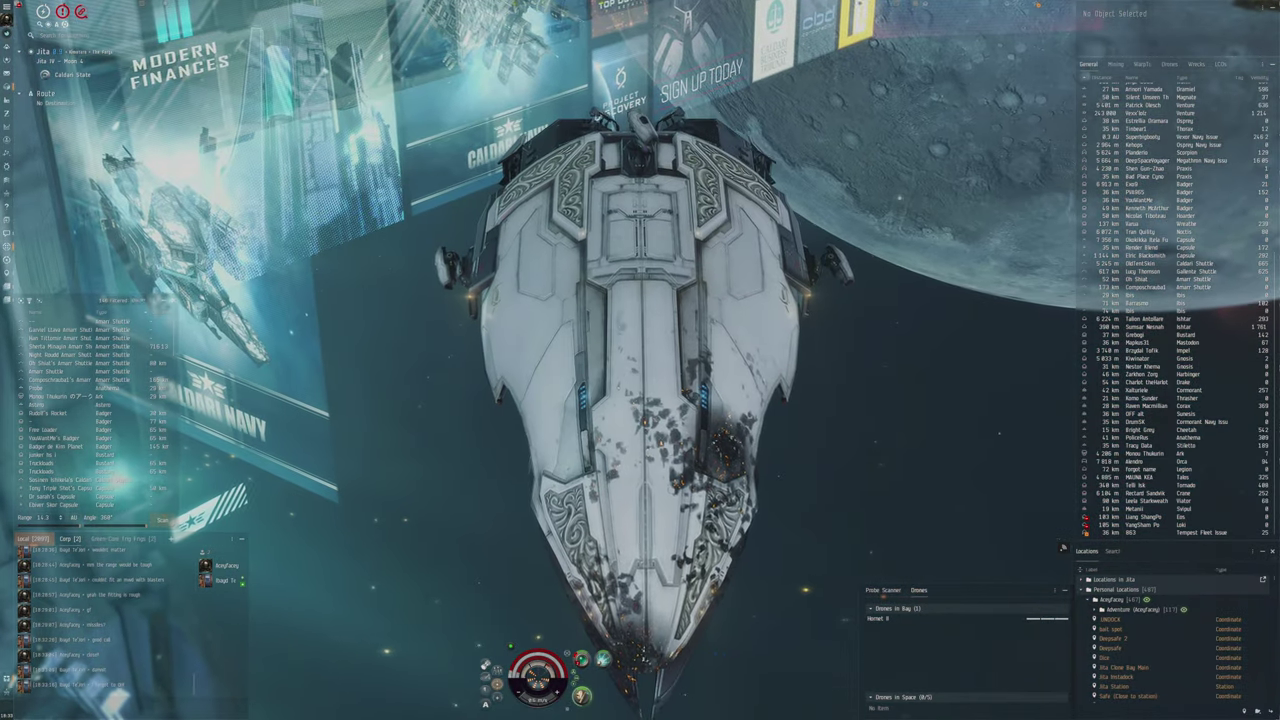
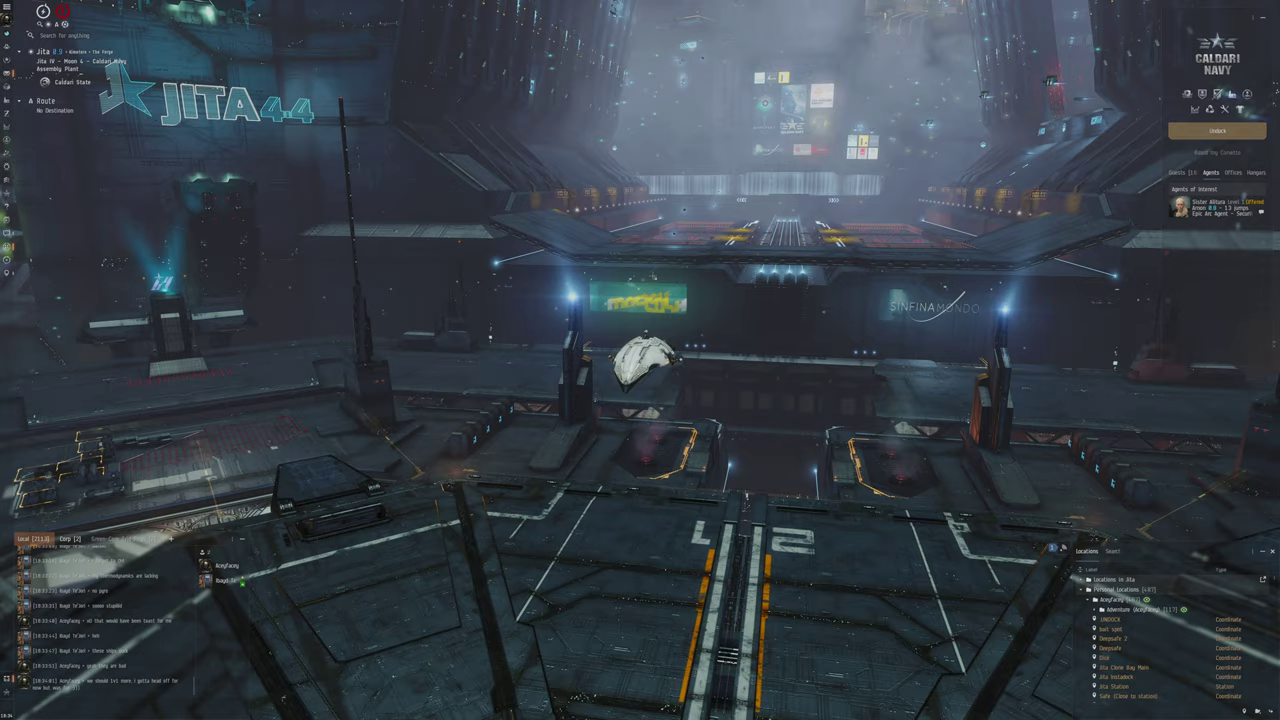
pyautogui.scroll(5, 640, 380)
pyautogui.scroll(-5, 640, 360)
# Step: Orbit the camera around the docked white ship to an angled front view in the Jita 4-4 hangar
pyautogui.moveTo(640, 360); pyautogui.dragTo(500, 300)
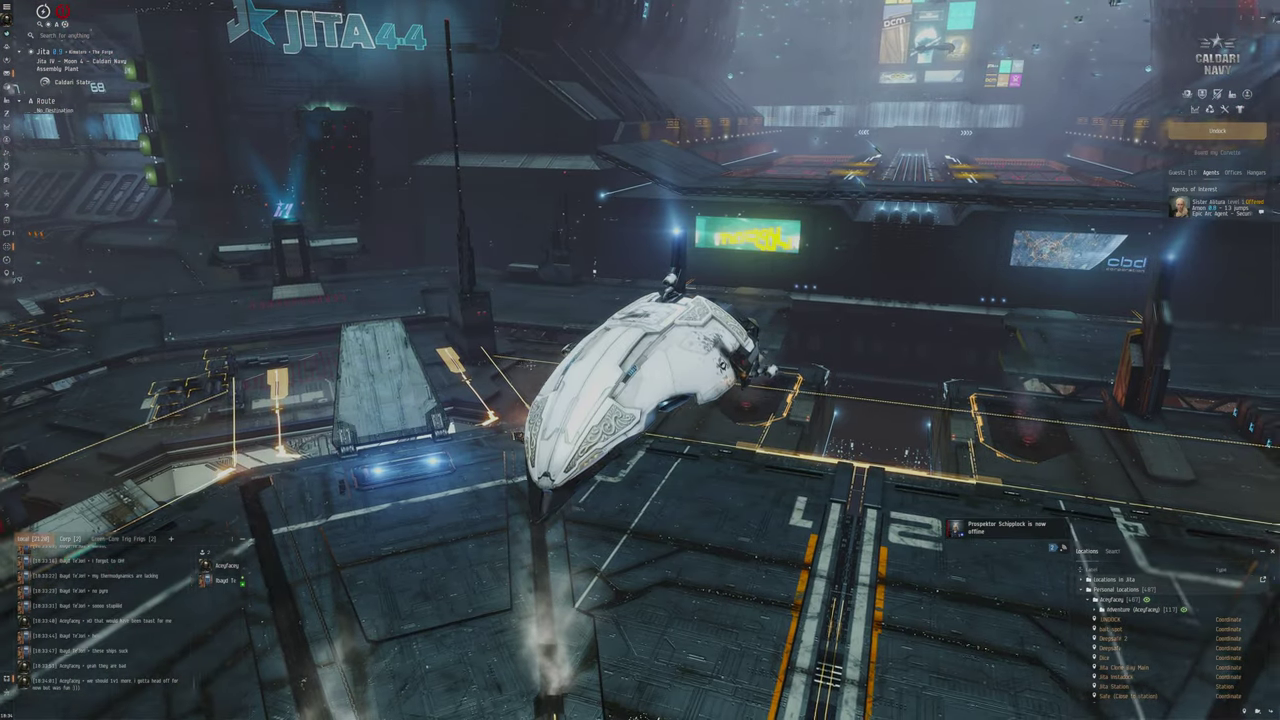
pyautogui.moveTo(640, 360)
pyautogui.mouseDown()
pyautogui.moveTo(800, 360)
pyautogui.moveTo(620, 380)
pyautogui.mouseUp()
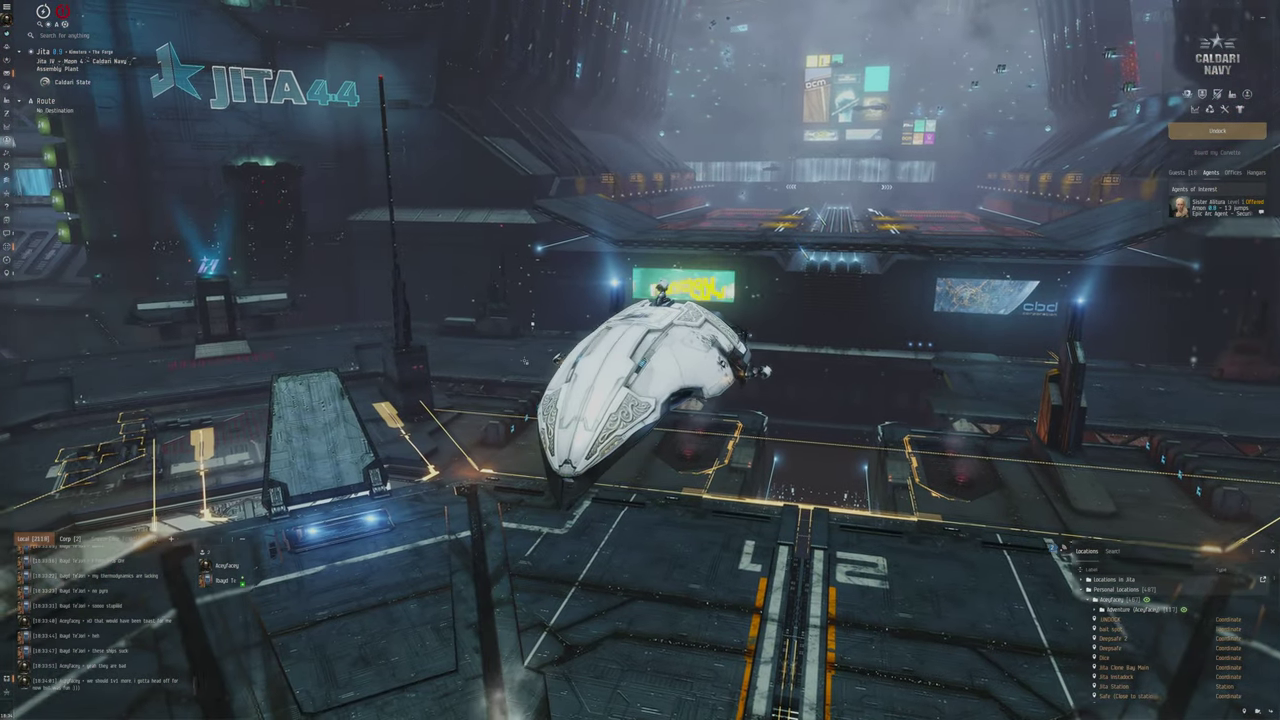